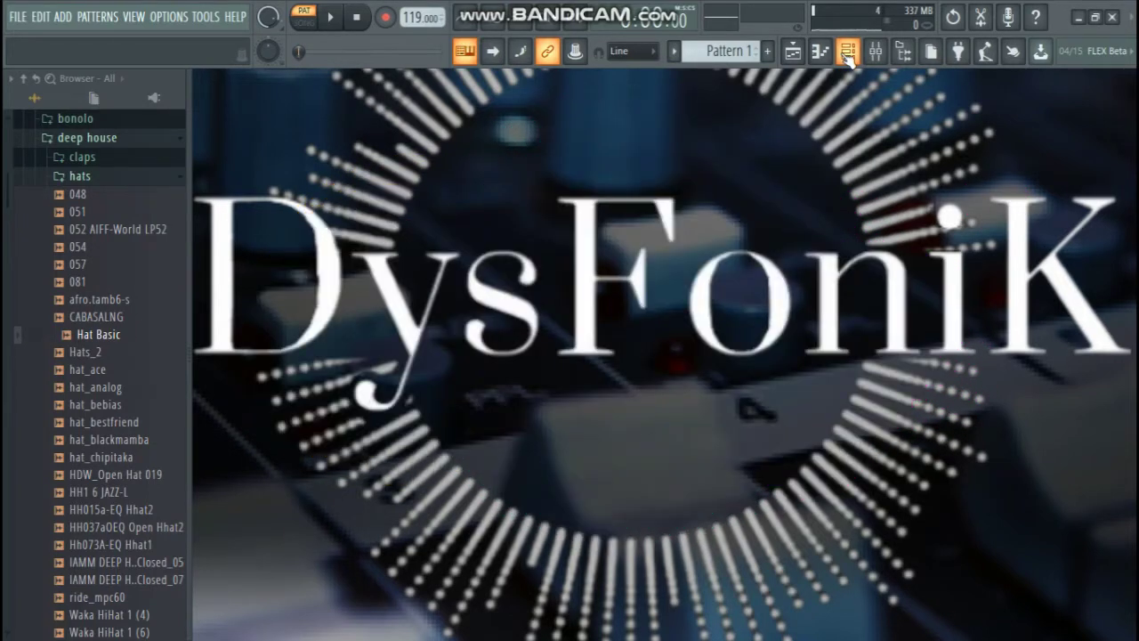
- Show the Channel rack with the drum channels (bd5, clp_delma, 051, Snare) and eFlute
{"action": "left_click", "coordinate": [847, 53]}
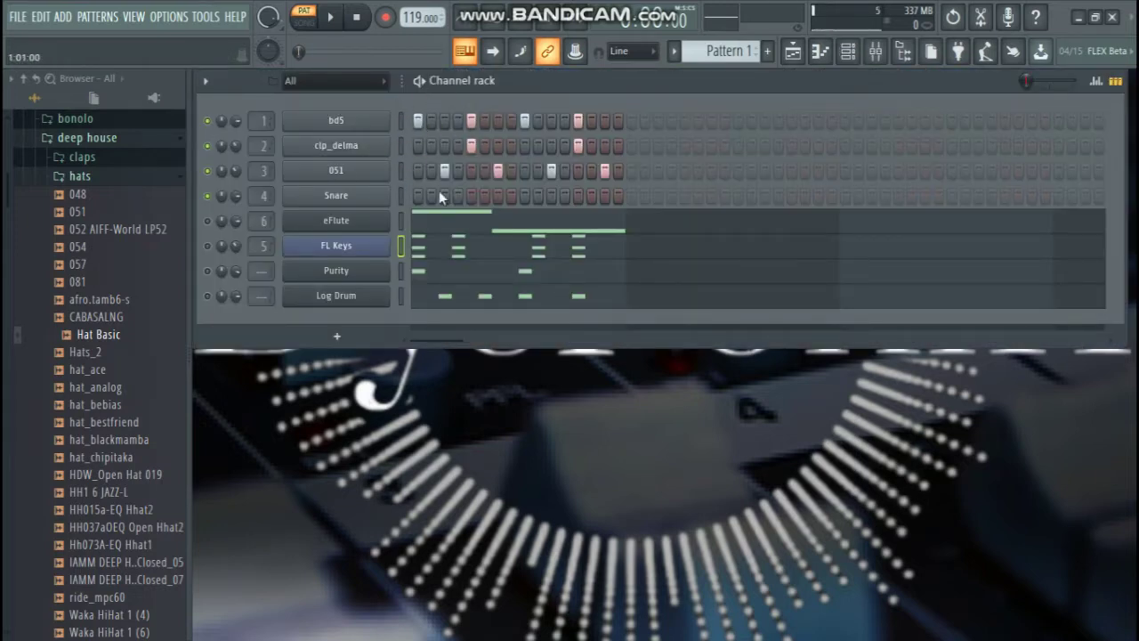
- Play the pattern, unmute the eFlute channel and check its bass notes in the Piano roll
{"action": "key", "text": "space"}
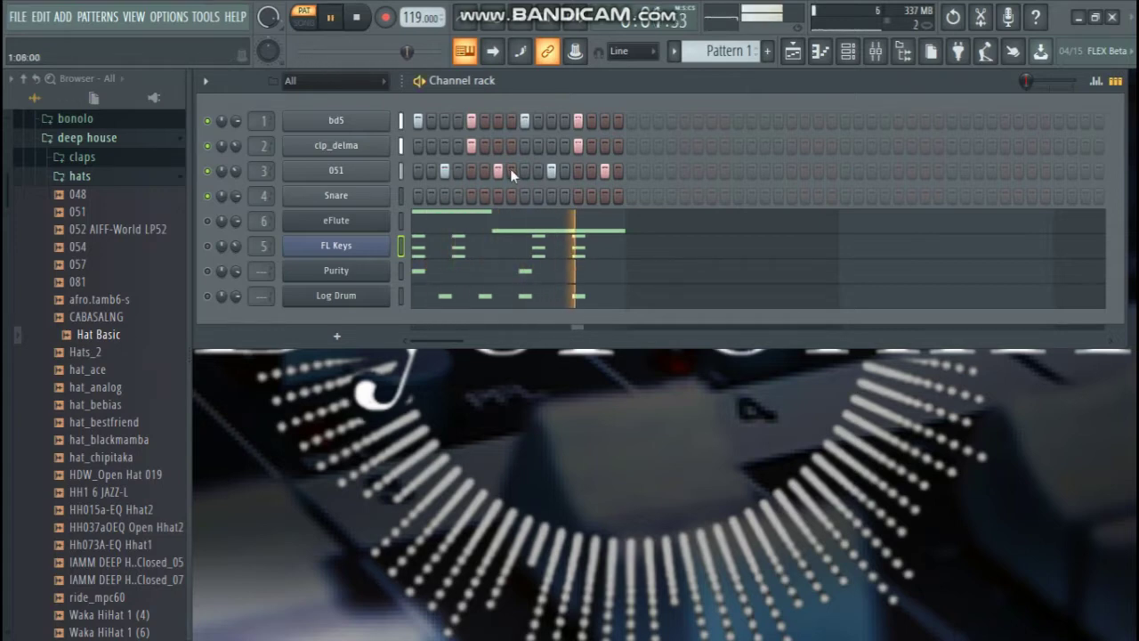
{"action": "key", "text": "XF86AudioLowerVolume"}
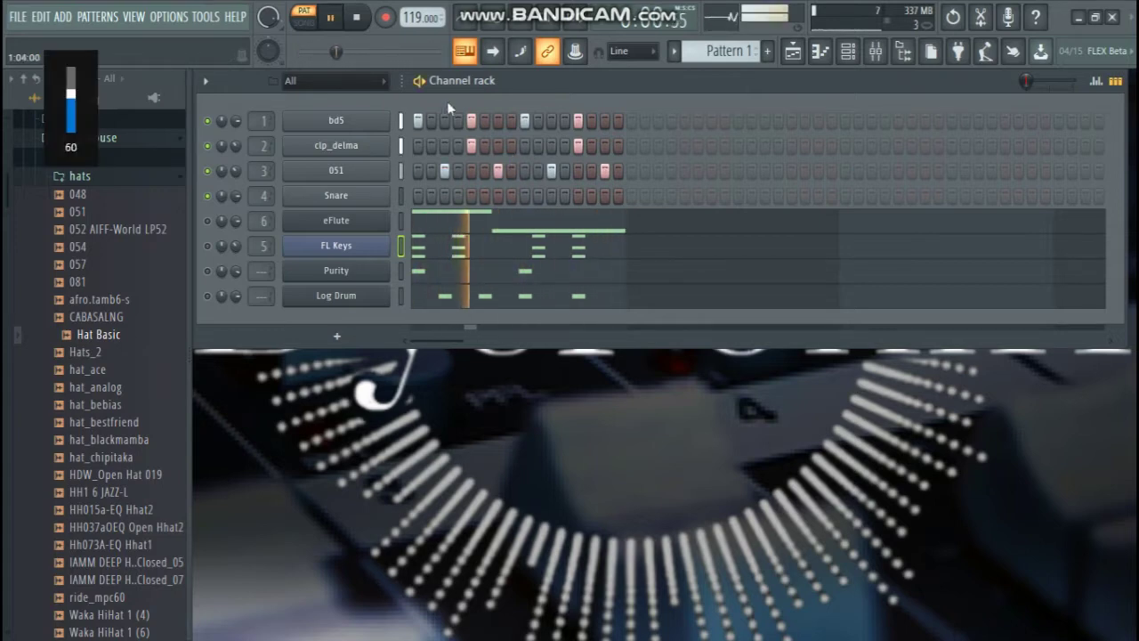
{"action": "left_click", "coordinate": [208, 221]}
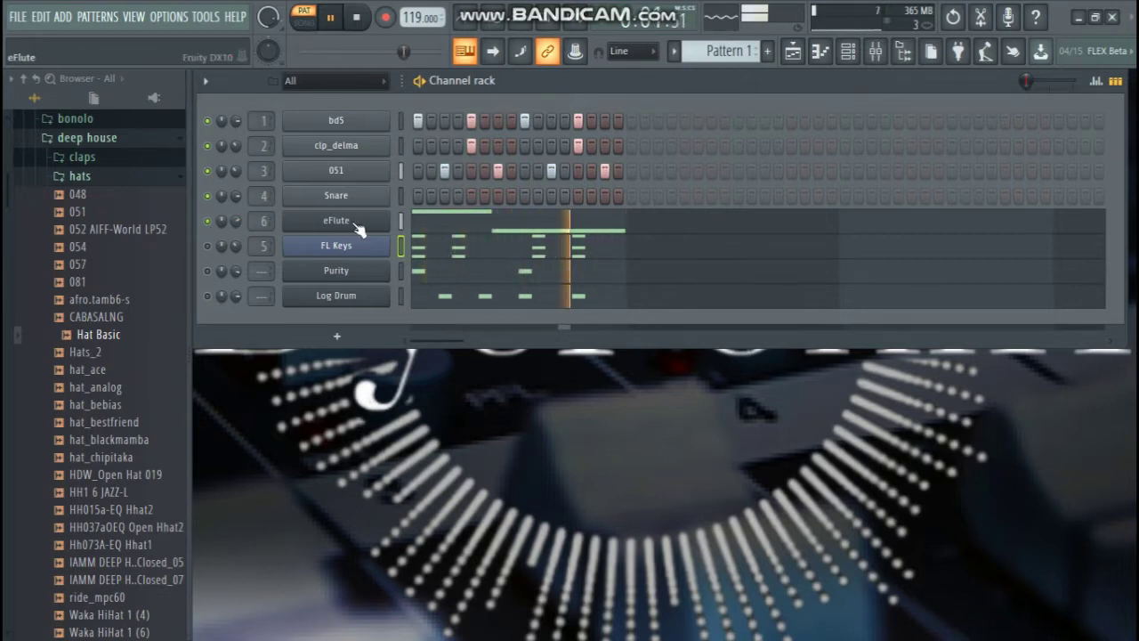
{"action": "left_click", "coordinate": [461, 232]}
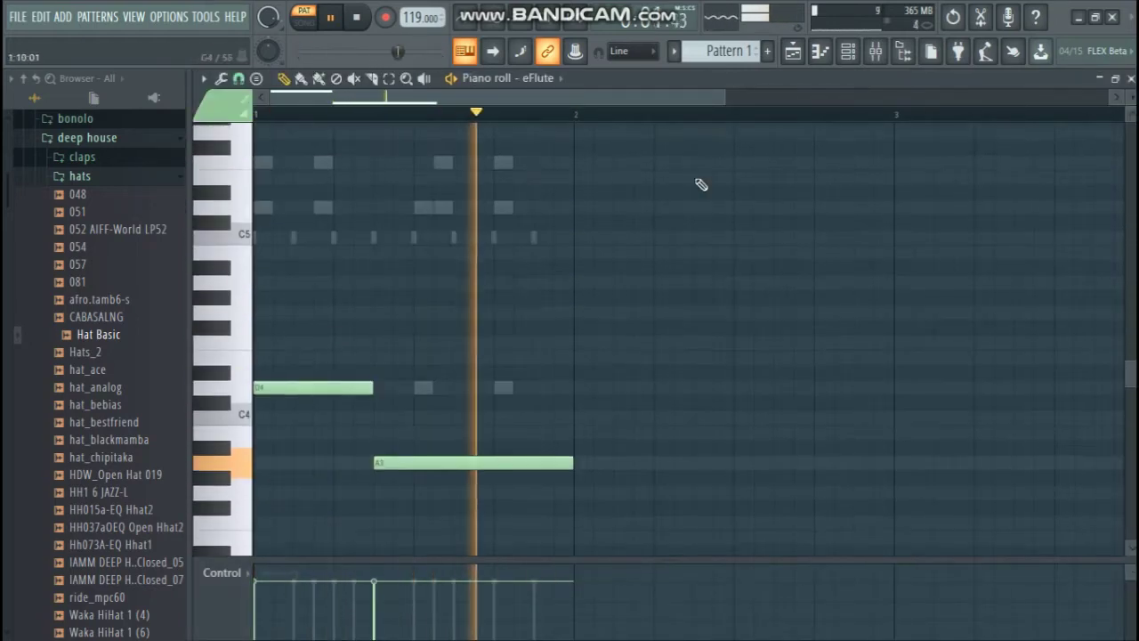
{"action": "key", "text": "F7"}
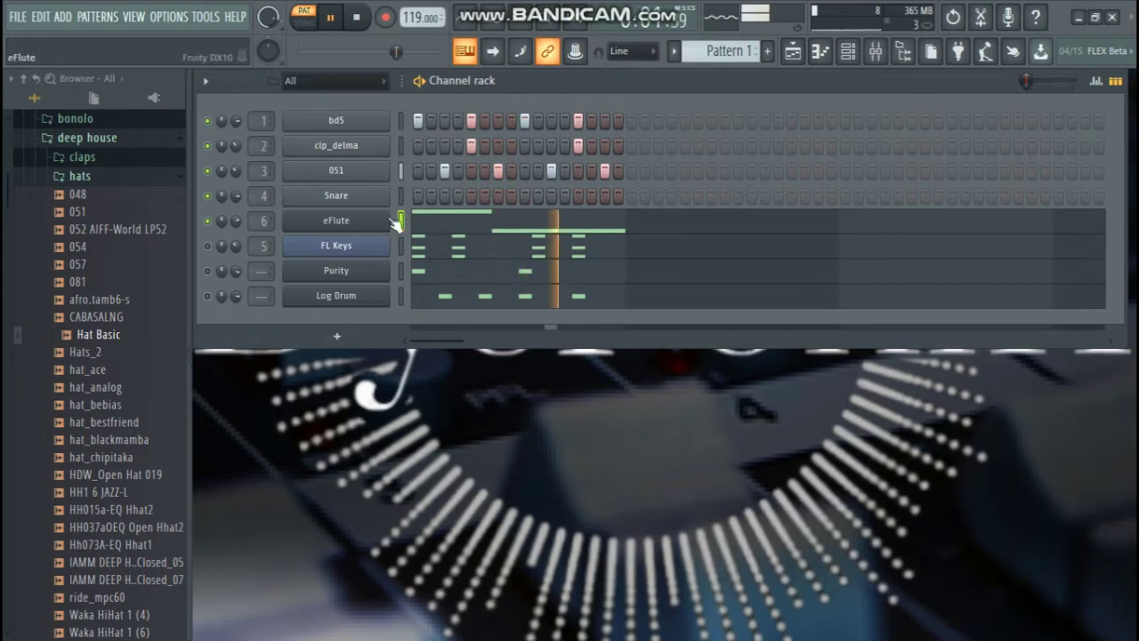
- Load Fruity parametric EQ 2 into slot 3 of the eFlute mixer insert
{"action": "left_click", "coordinate": [874, 53]}
{"action": "left_click", "coordinate": [472, 150]}
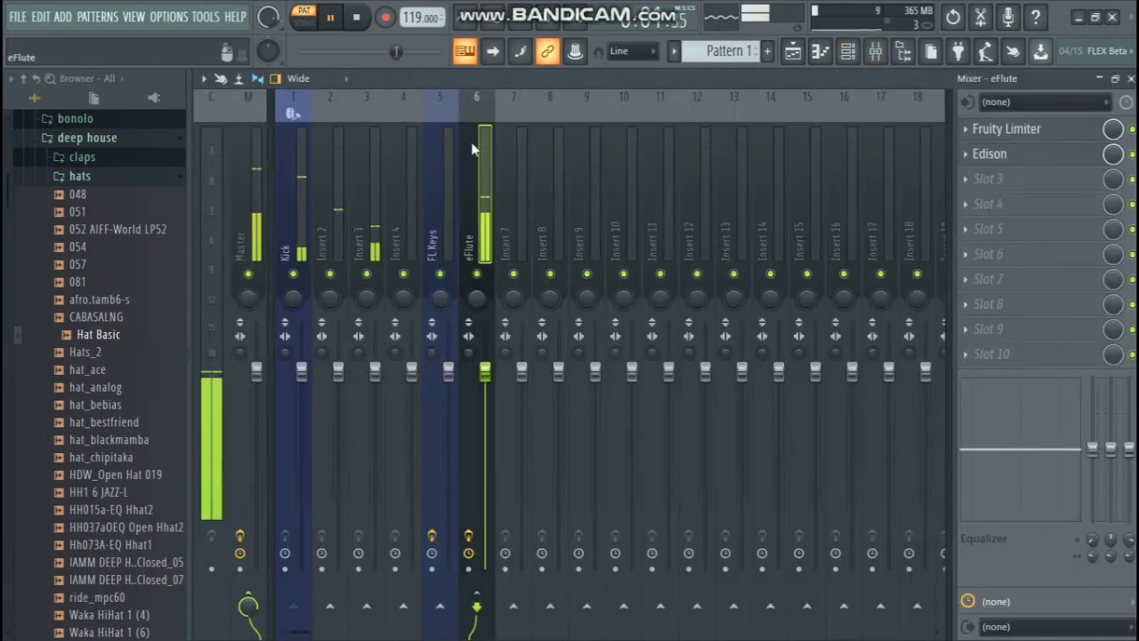
{"action": "left_click", "coordinate": [988, 178]}
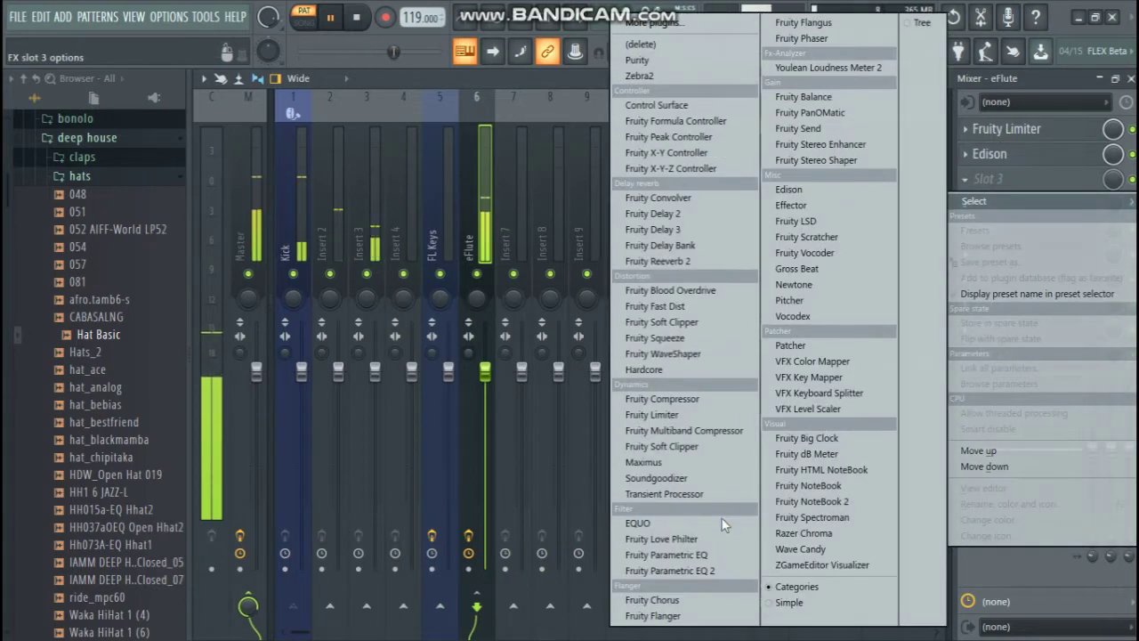
{"action": "left_click", "coordinate": [726, 570]}
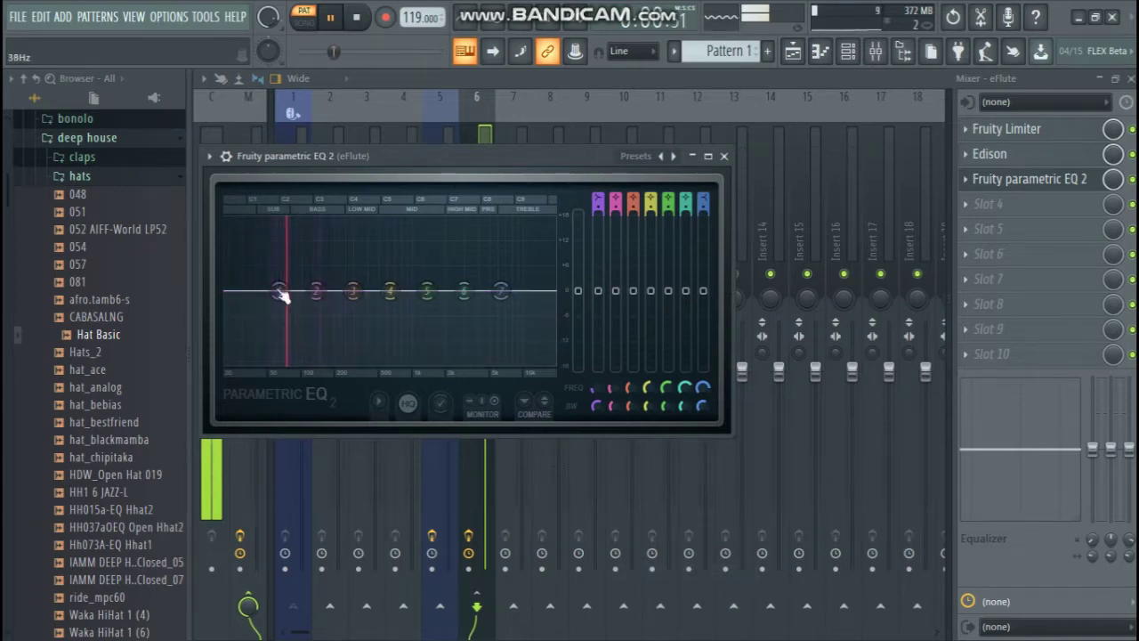
- Add Fruity parametric EQ 2 to slot 1 of the Kick insert, then reselect eFlute
{"action": "left_click", "coordinate": [725, 156]}
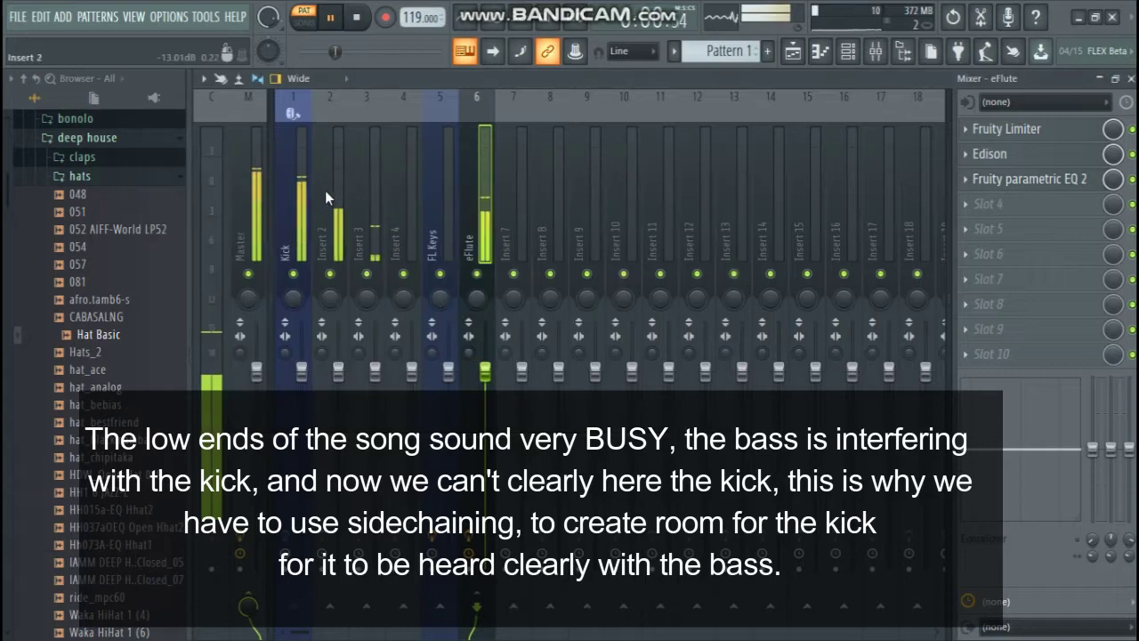
{"action": "left_click", "coordinate": [299, 196]}
{"action": "left_click", "coordinate": [1006, 135]}
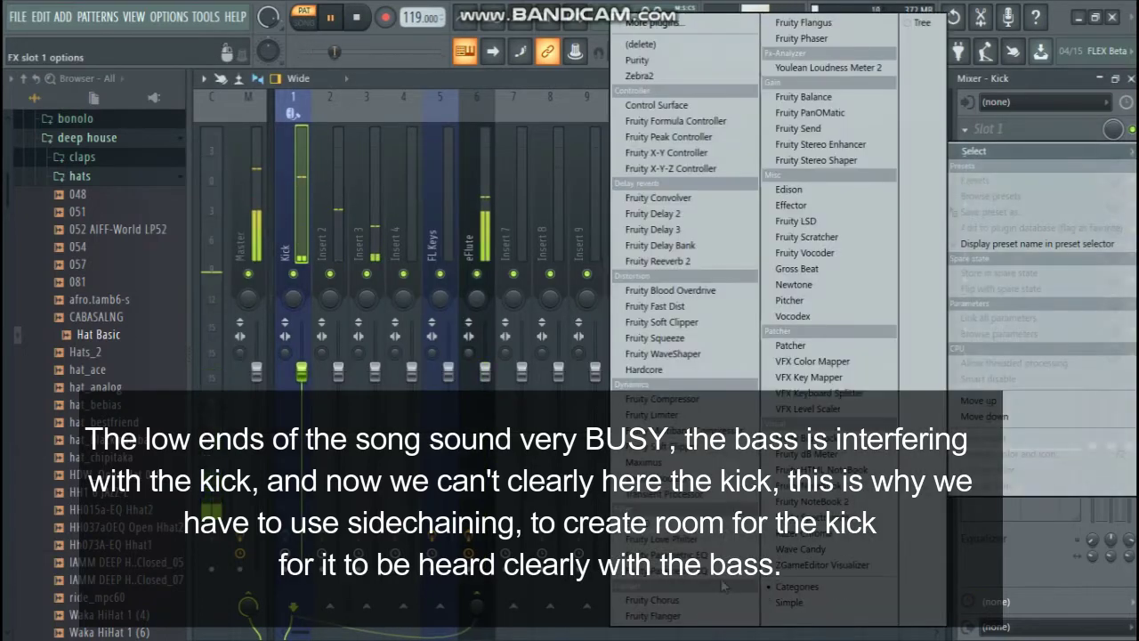
{"action": "left_click", "coordinate": [815, 328]}
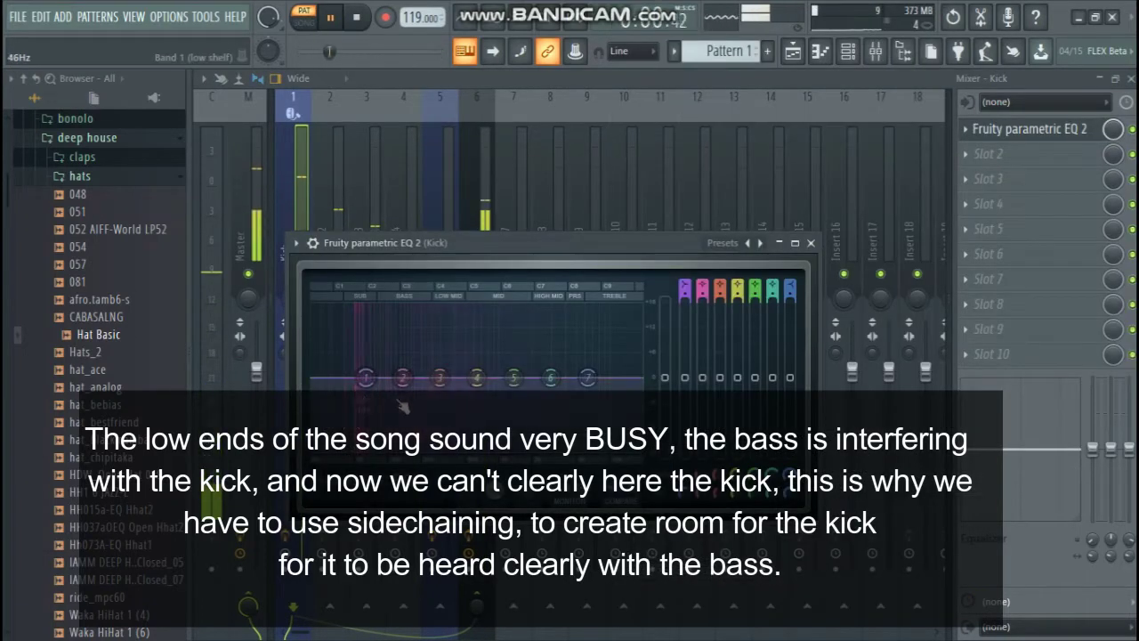
{"action": "left_click", "coordinate": [810, 242]}
{"action": "left_click", "coordinate": [484, 220]}
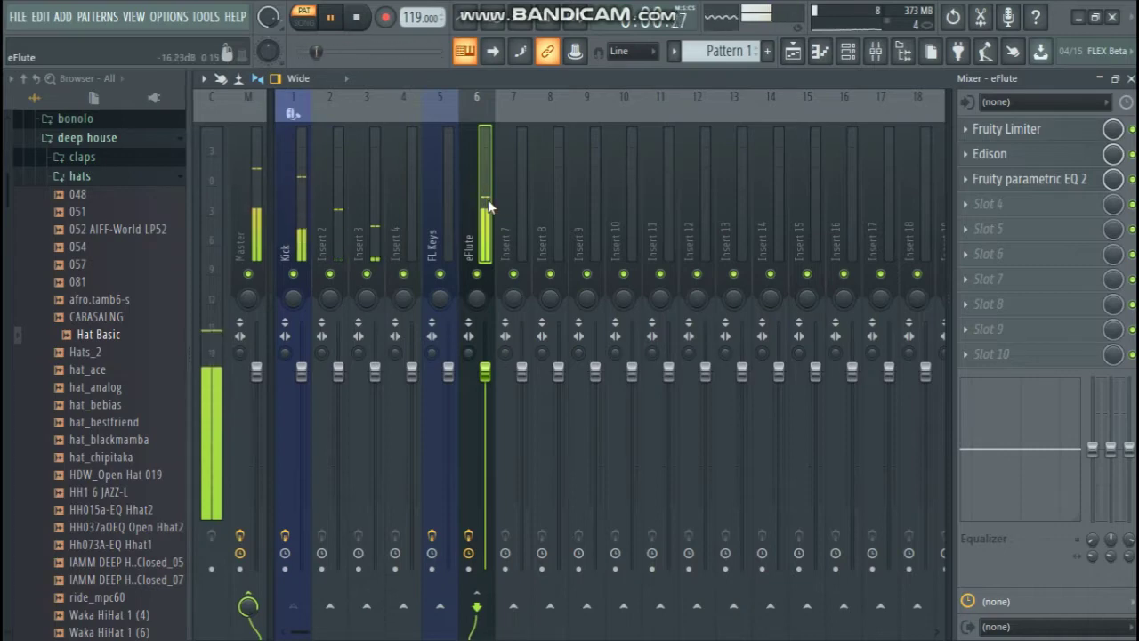
- Delete Fruity Limiter and Edison from the eFlute insert's effect slots
{"action": "left_click", "coordinate": [997, 134]}
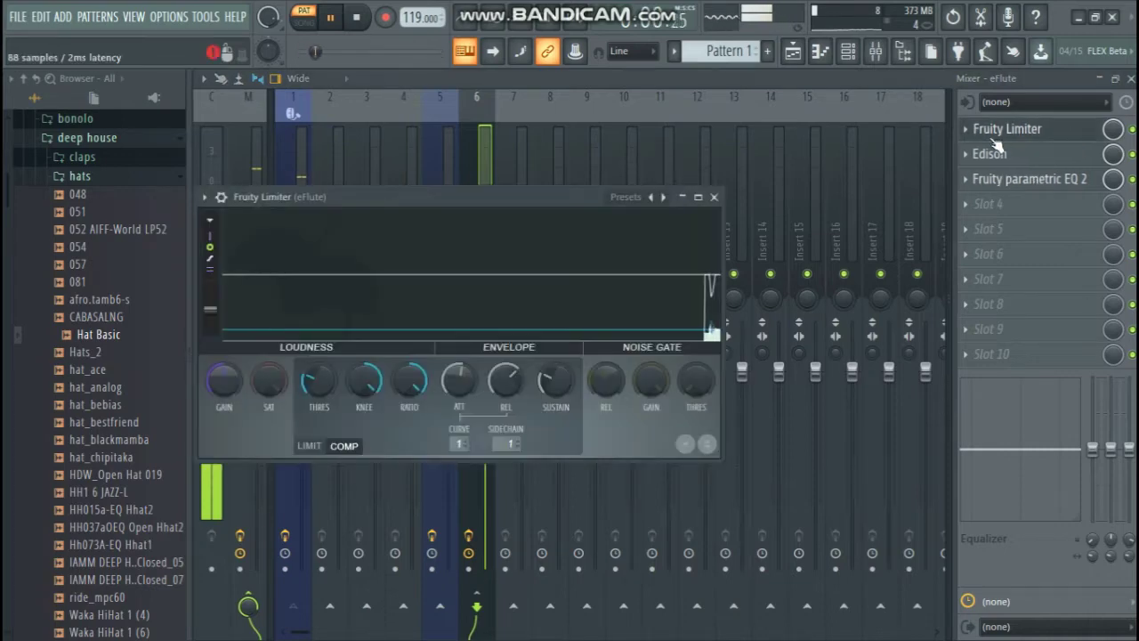
{"action": "left_click", "coordinate": [967, 131]}
{"action": "mouse_move", "coordinate": [978, 151]}
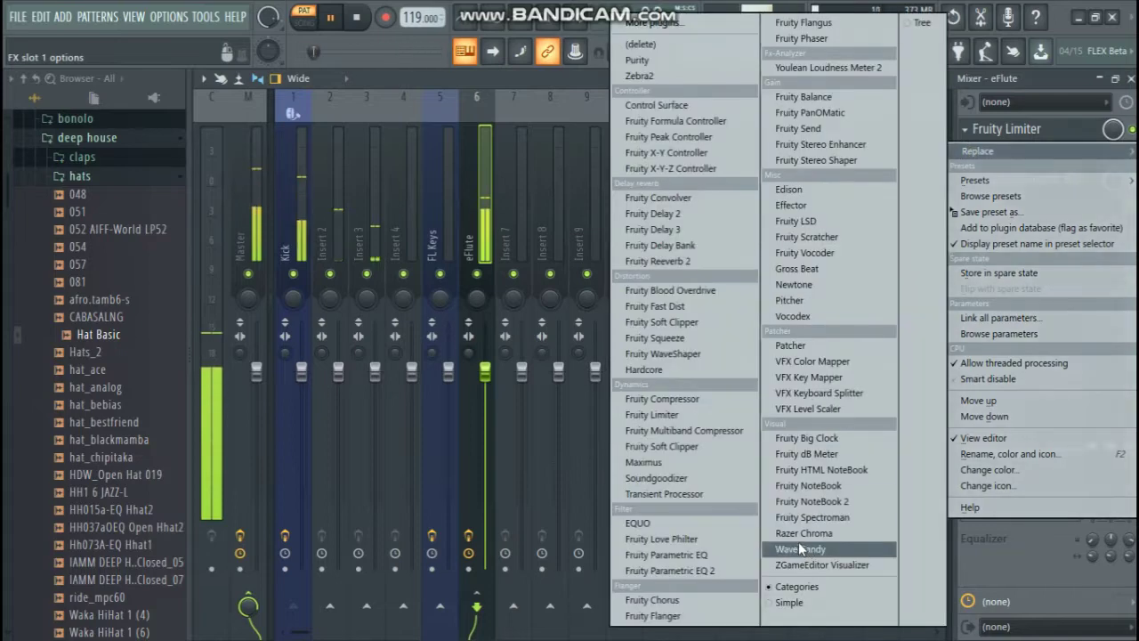
{"action": "left_click", "coordinate": [645, 44]}
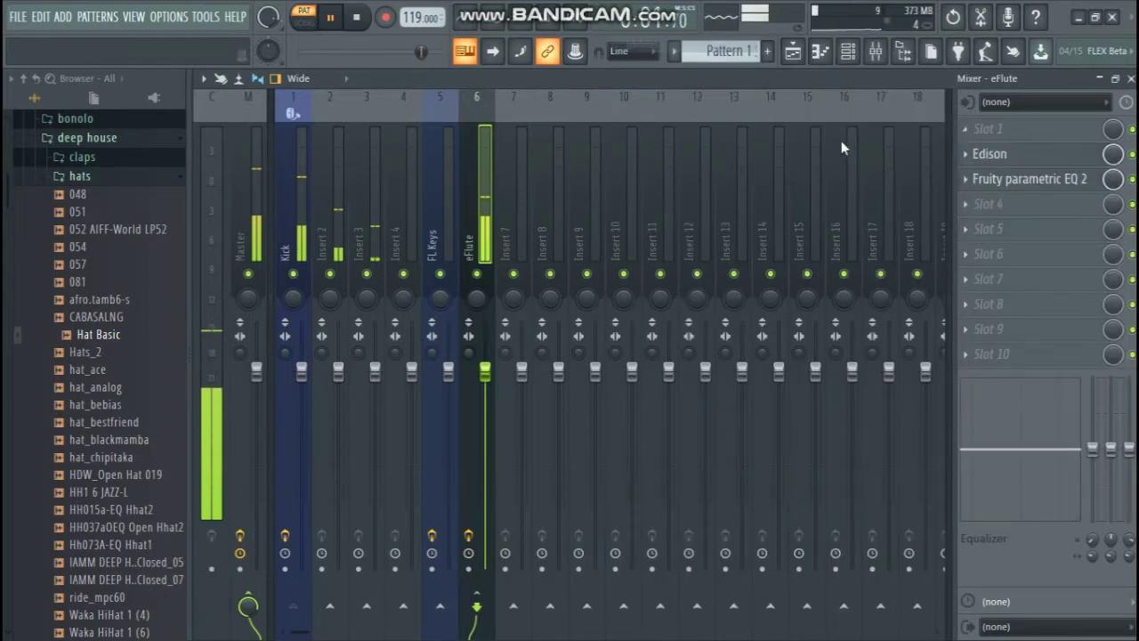
{"action": "left_click", "coordinate": [975, 154]}
{"action": "mouse_move", "coordinate": [979, 175]}
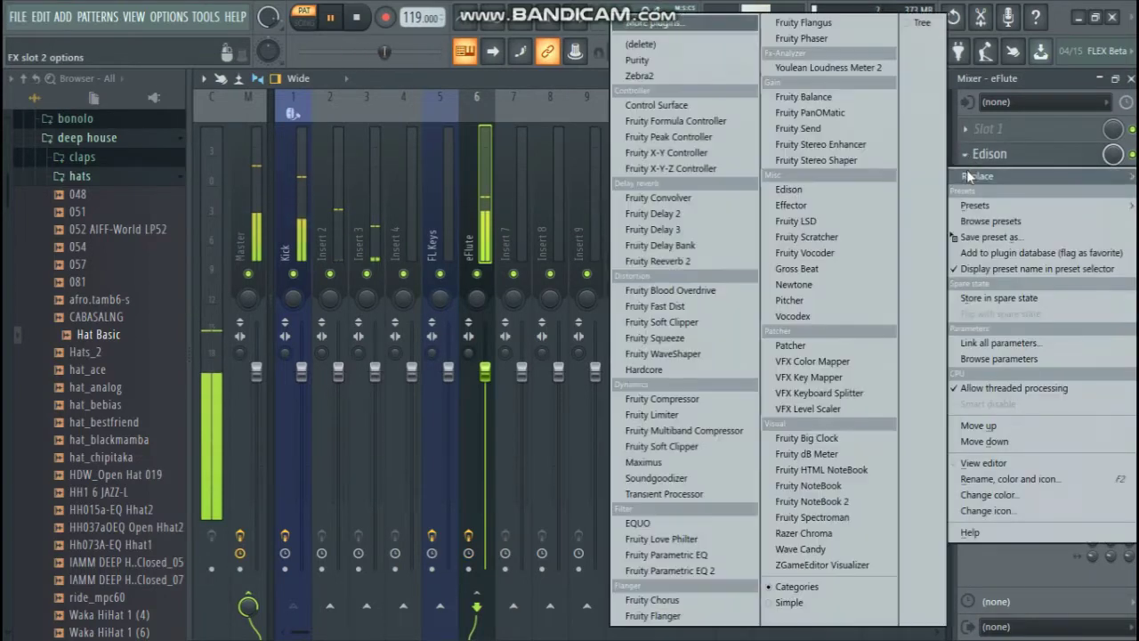
{"action": "left_click", "coordinate": [645, 44]}
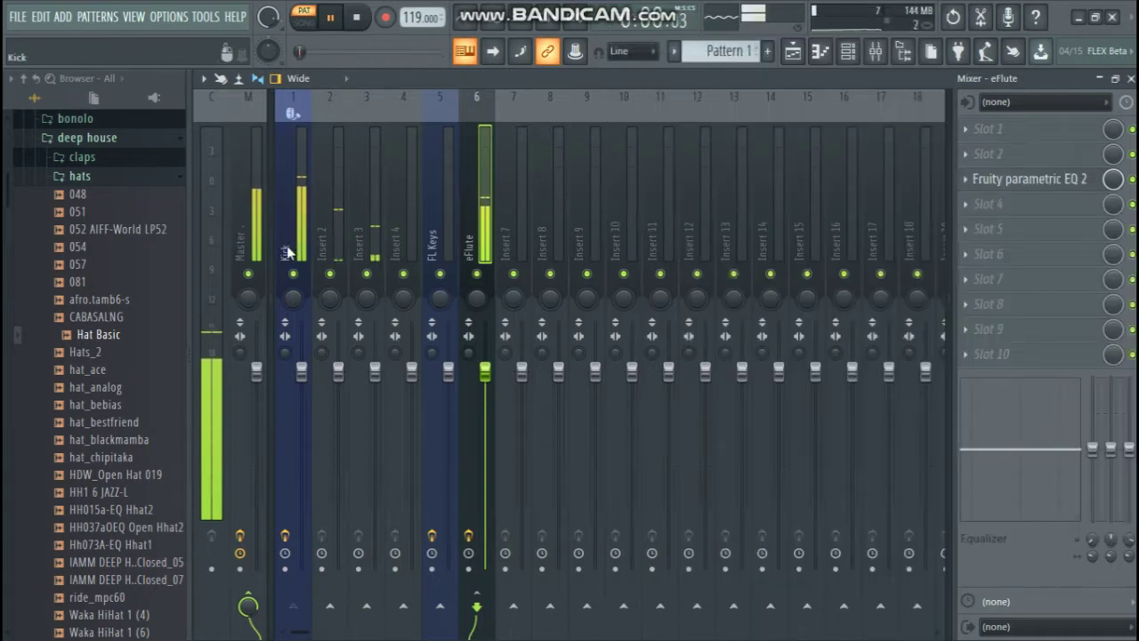
- Stop playback and select the Kick mixer track
{"action": "key", "text": "space"}
{"action": "left_click", "coordinate": [343, 218]}
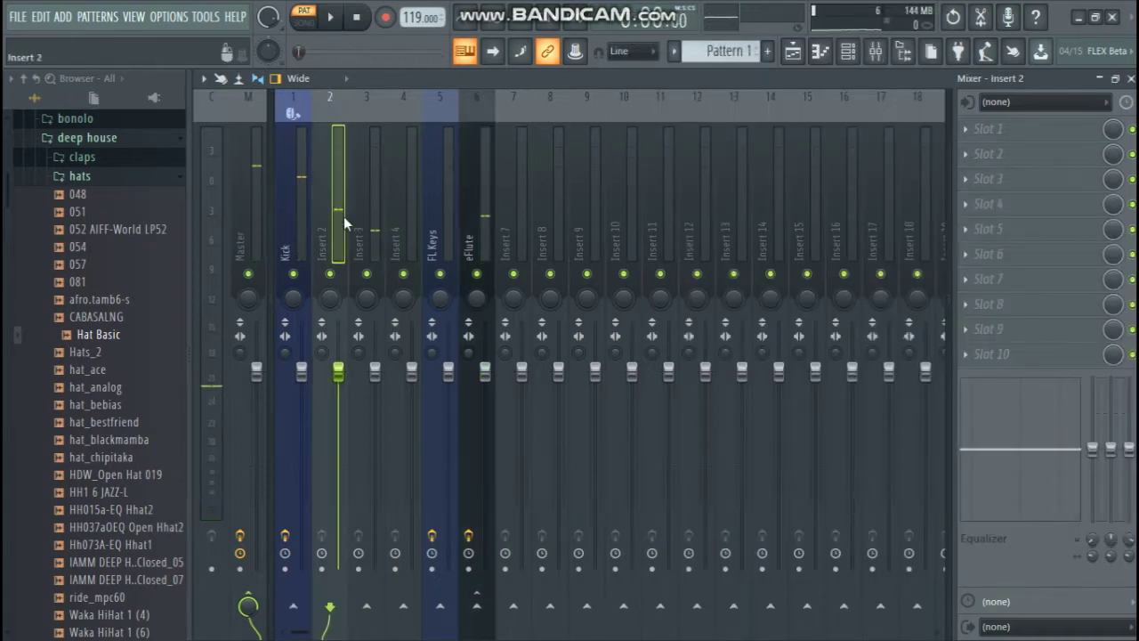
{"action": "left_click", "coordinate": [364, 214]}
{"action": "left_click", "coordinate": [292, 221]}
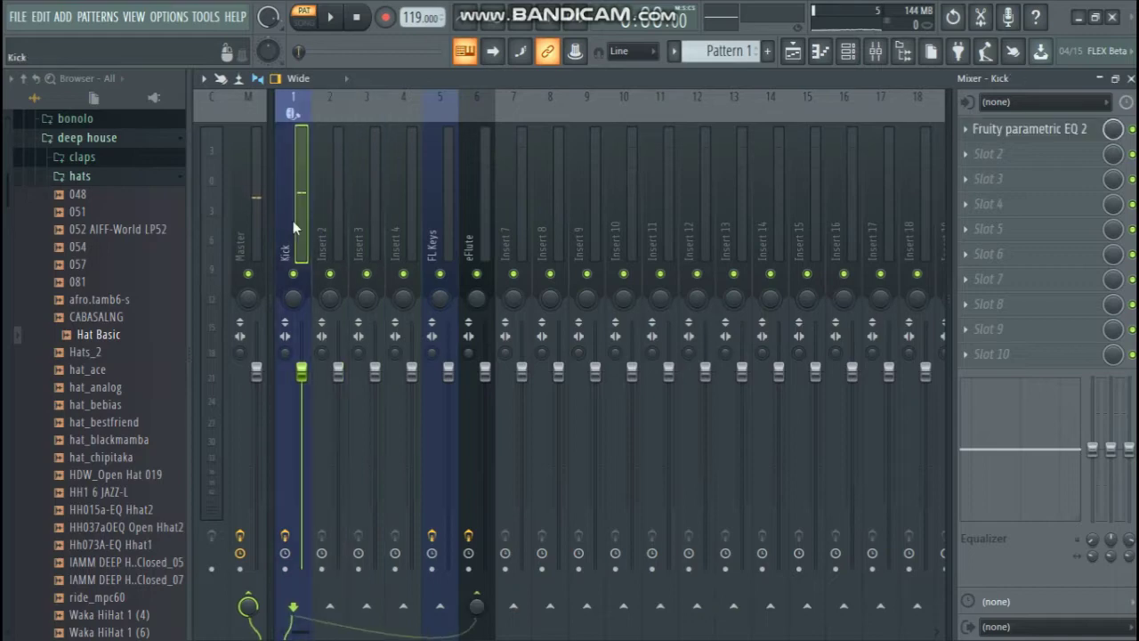
- Route the Kick track as sidechain into eFlute, then resume playback with eFlute selected
{"action": "right_click", "coordinate": [481, 187]}
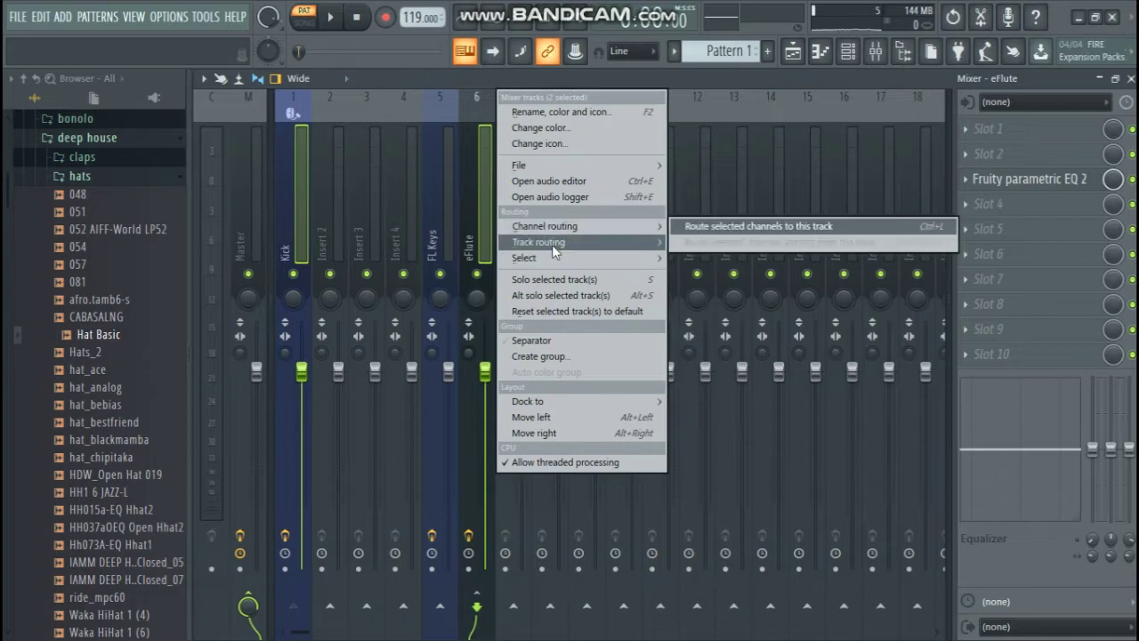
{"action": "mouse_move", "coordinate": [554, 251]}
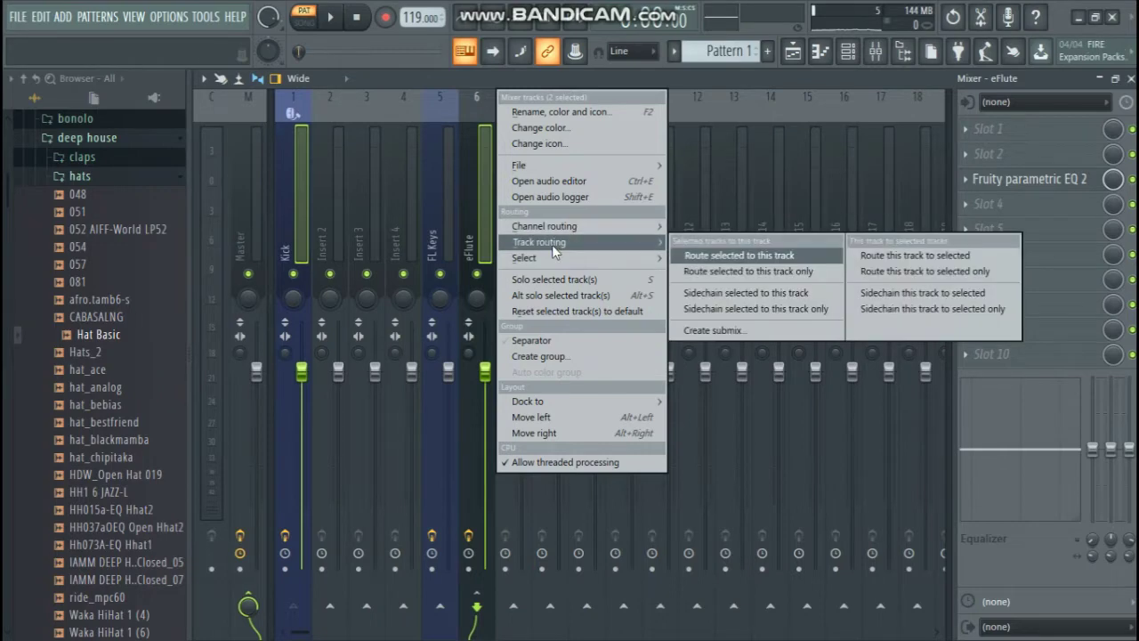
{"action": "left_click", "coordinate": [756, 293]}
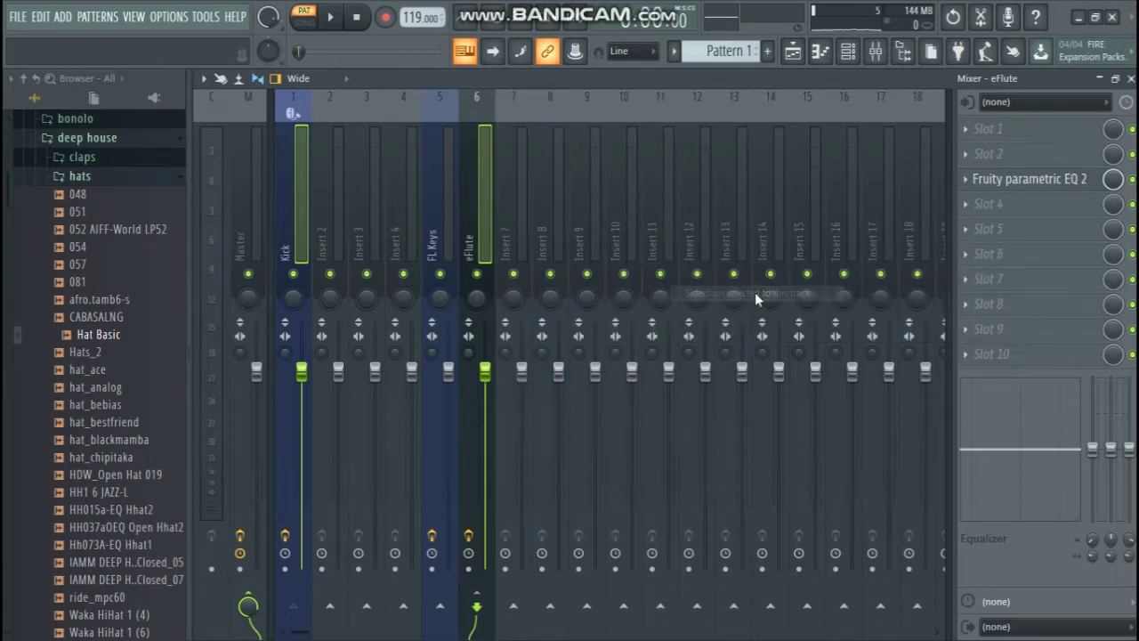
{"action": "left_click", "coordinate": [303, 228]}
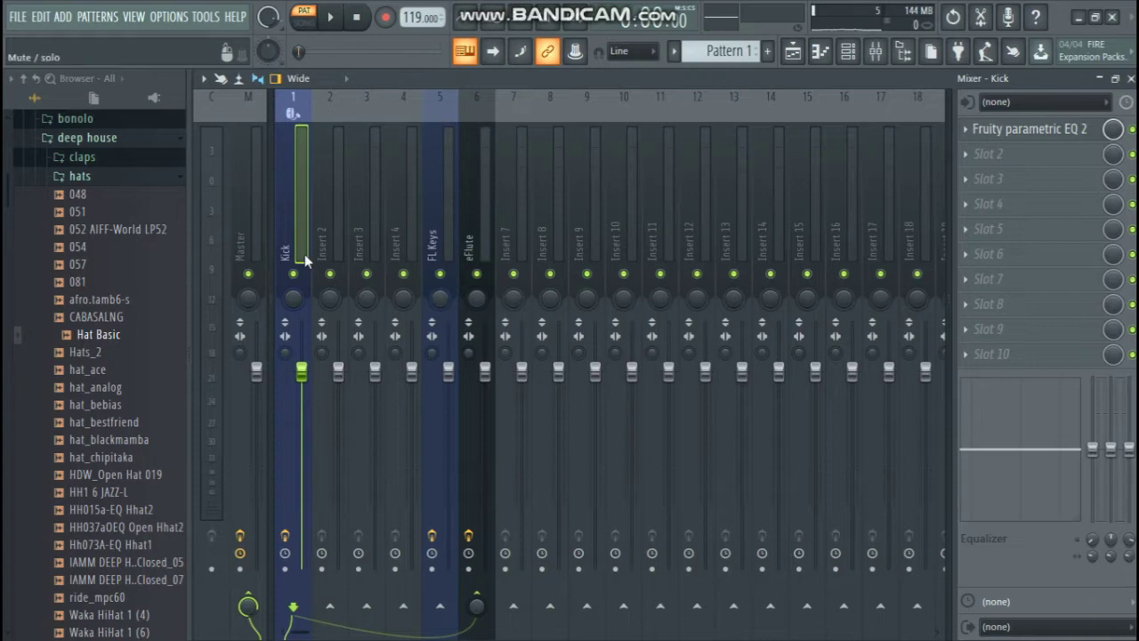
{"action": "left_click", "coordinate": [477, 612]}
{"action": "key", "text": "space"}
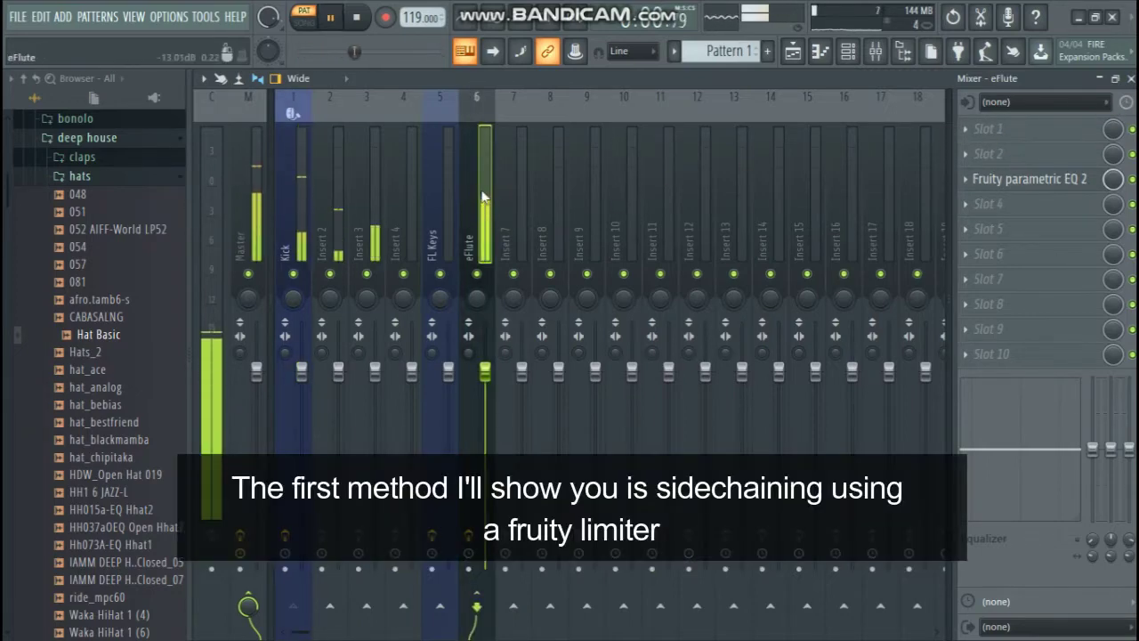
- Load Fruity Limiter into Slot 1 of the eFlute insert and open its settings
{"action": "left_click", "coordinate": [992, 128]}
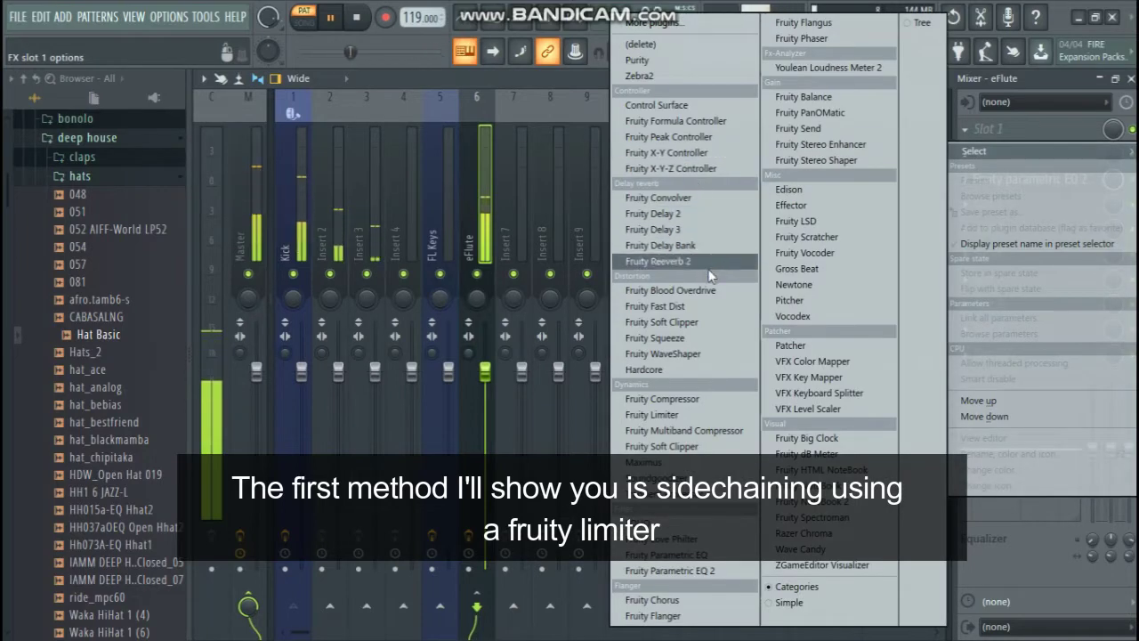
{"action": "left_click", "coordinate": [712, 420]}
{"action": "left_click", "coordinate": [1008, 130]}
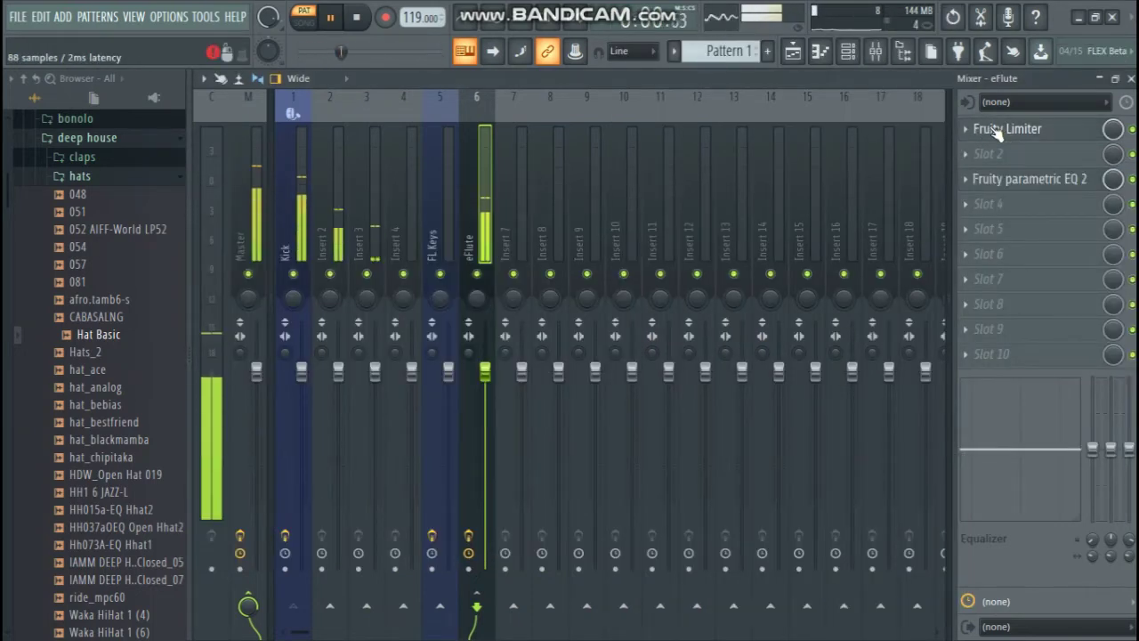
{"action": "left_click", "coordinate": [998, 131]}
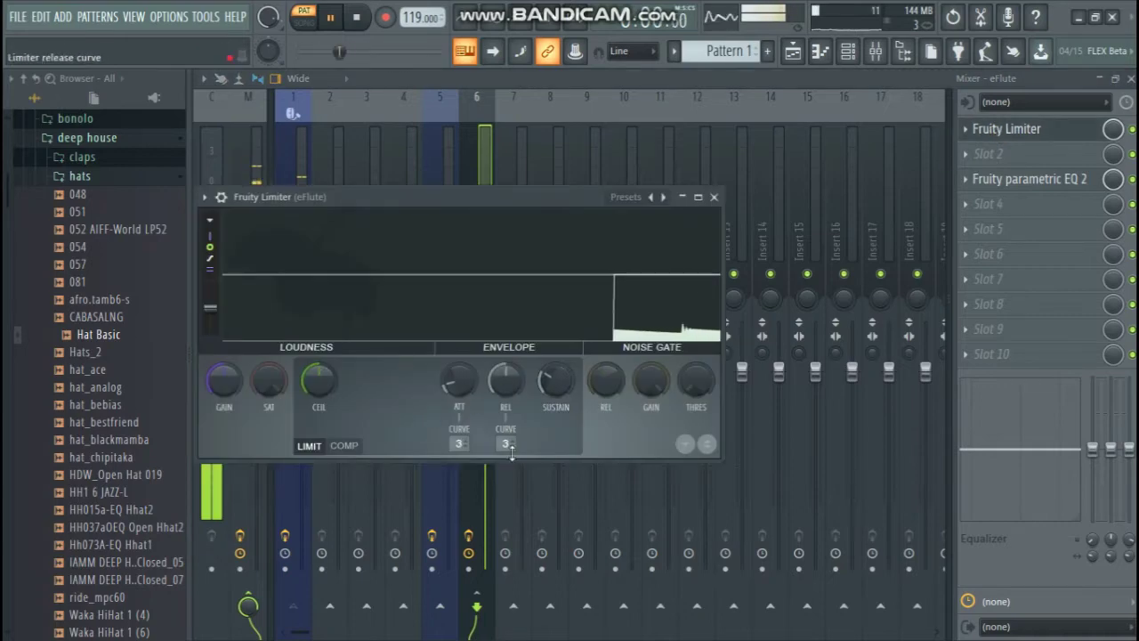
- Switch Fruity Limiter to COMP mode with Kick as sidechain input and begin lowering the threshold
{"action": "left_click", "coordinate": [344, 446]}
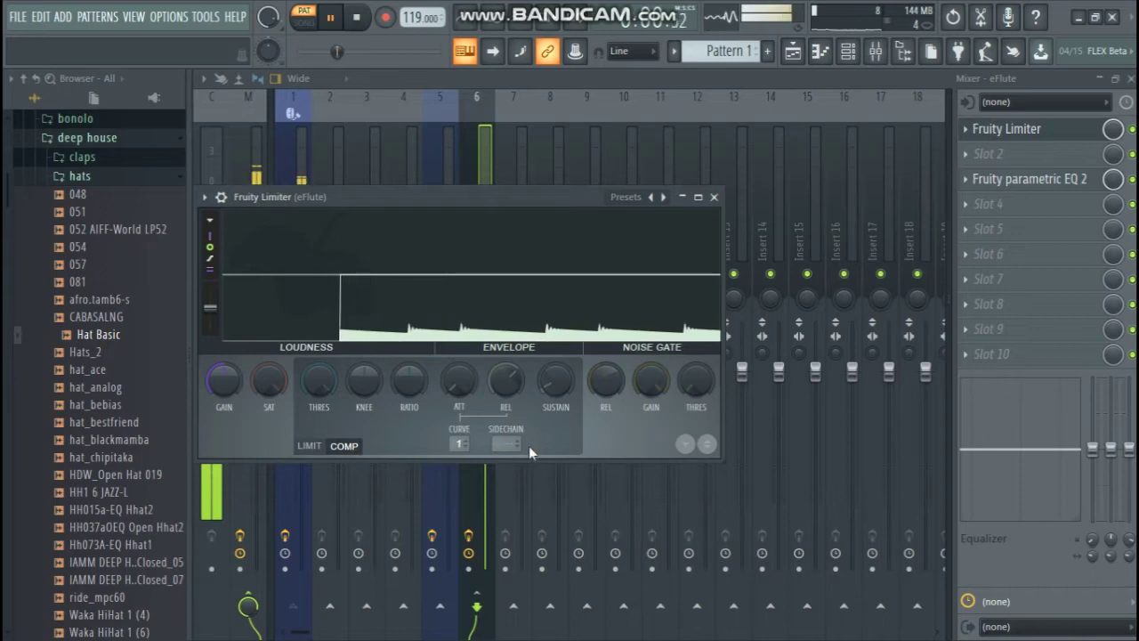
{"action": "left_click", "coordinate": [507, 442]}
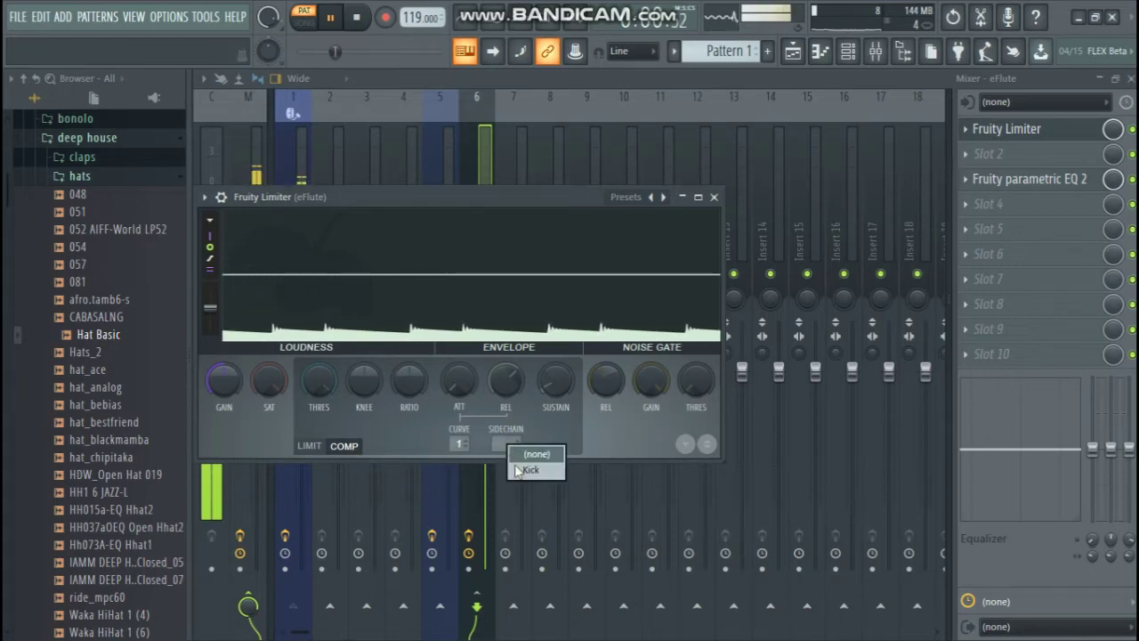
{"action": "left_click", "coordinate": [516, 470]}
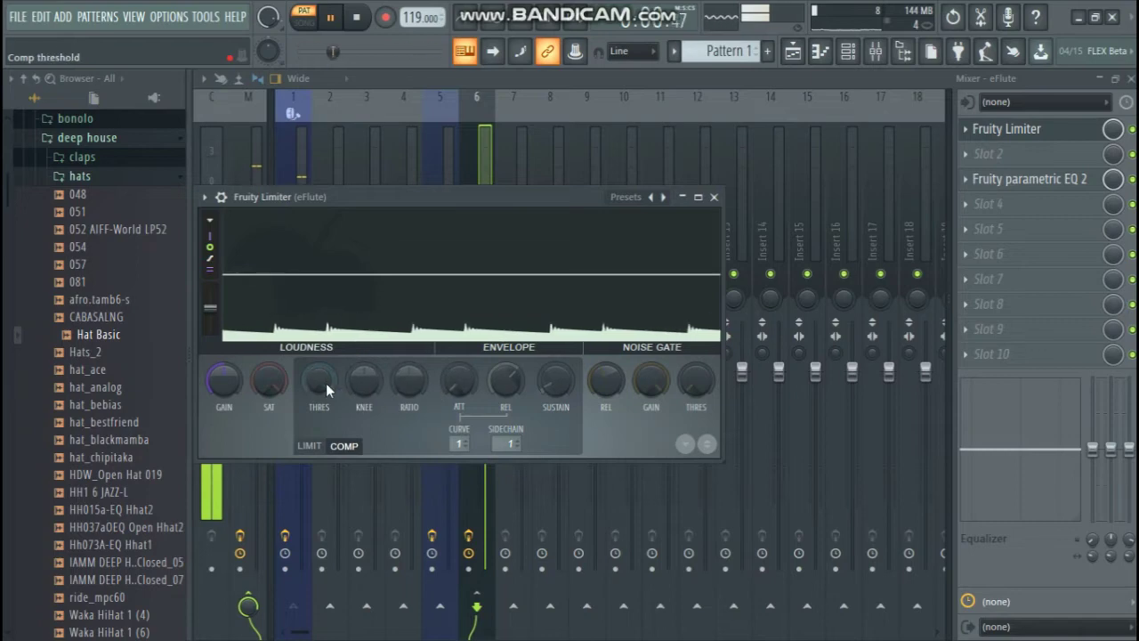
{"action": "left_click_drag", "start_coordinate": [322, 379], "coordinate": [322, 383]}
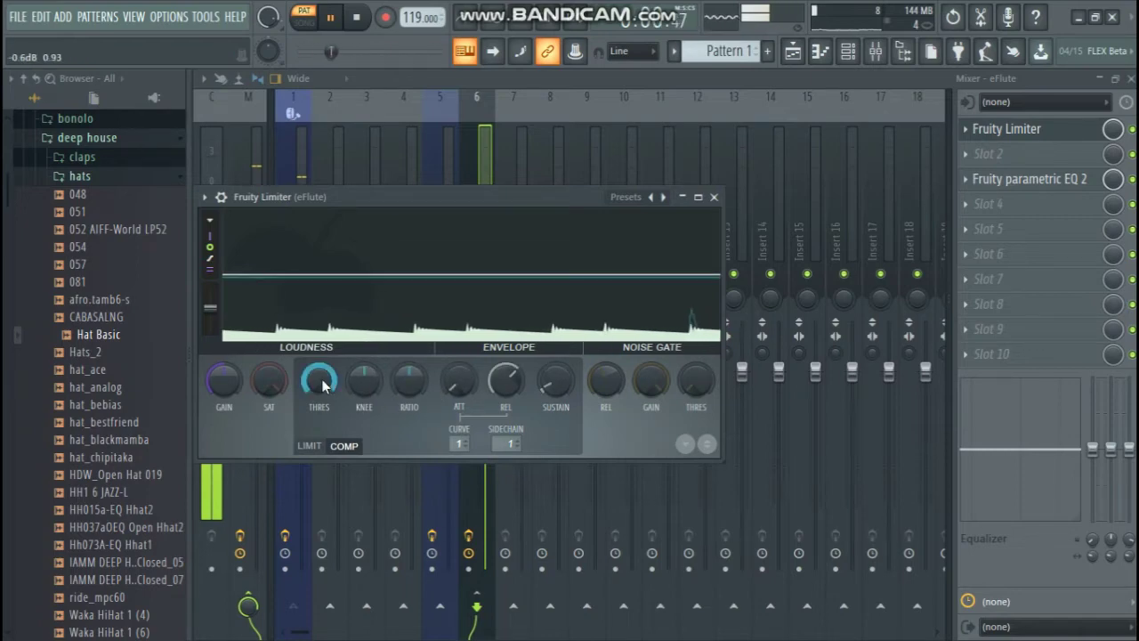
- Dial in the eFlute compressor's threshold and knee, raising the knee toward about 42%
{"action": "scroll", "coordinate": [322, 381], "scroll_direction": "down", "scroll_amount": 10}
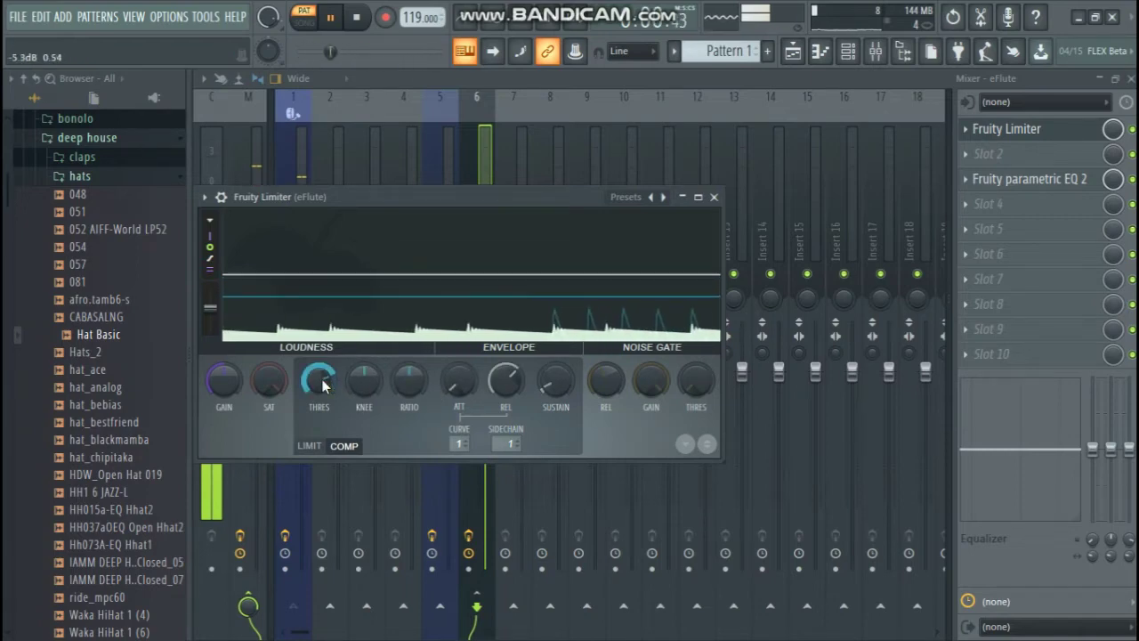
{"action": "scroll", "coordinate": [360, 383], "scroll_direction": "up", "scroll_amount": 5}
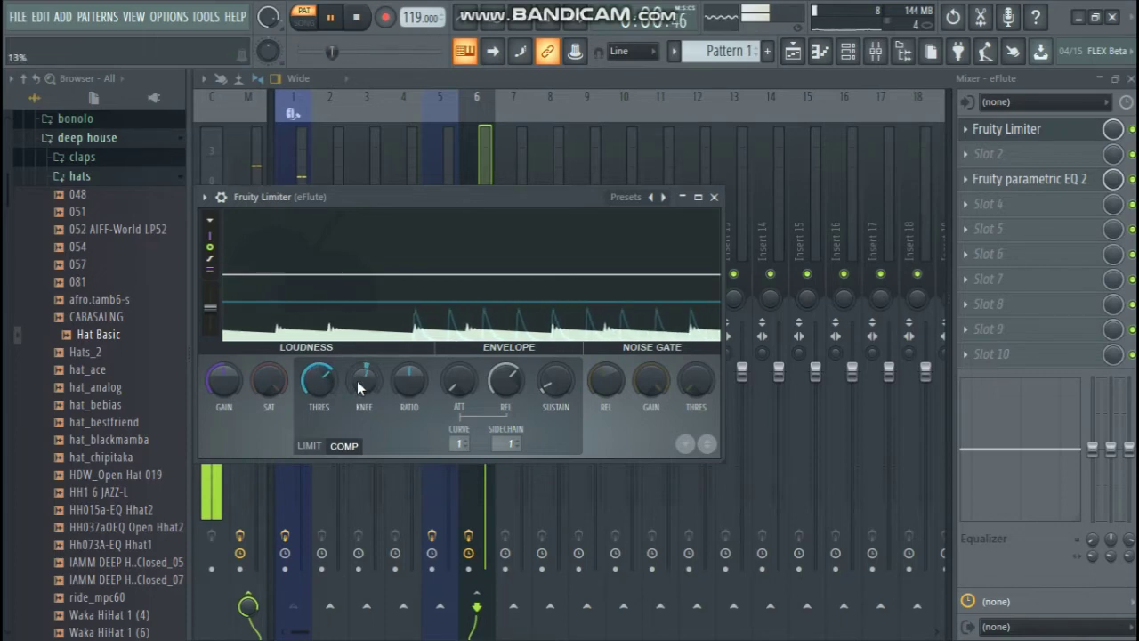
{"action": "scroll", "coordinate": [406, 381], "scroll_direction": "up", "scroll_amount": 3}
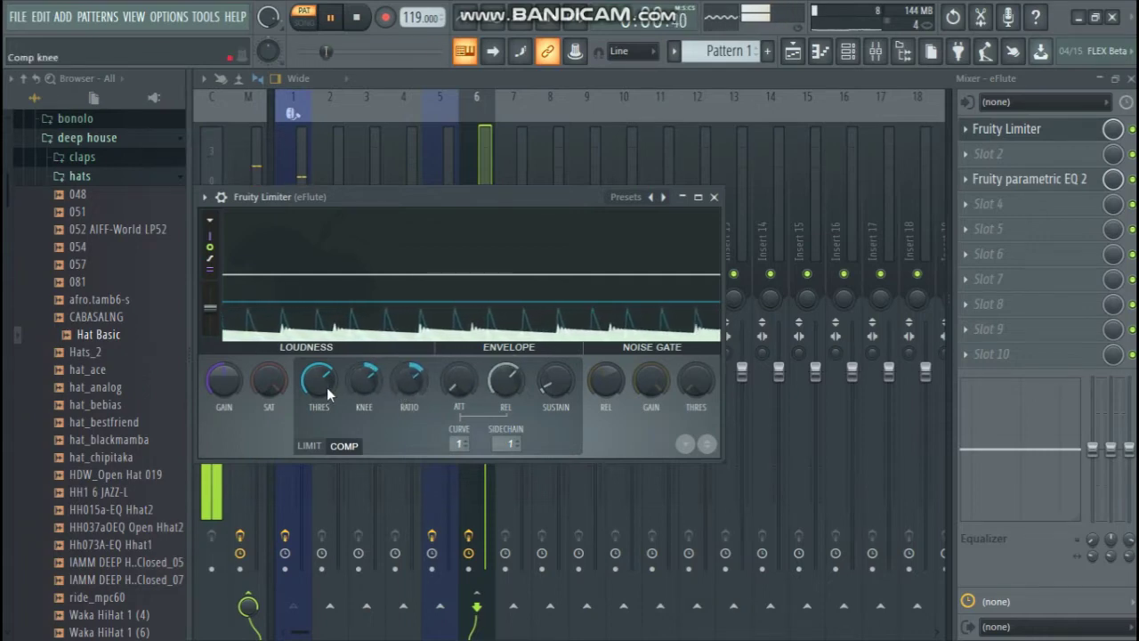
{"action": "scroll", "coordinate": [325, 385], "scroll_direction": "down", "scroll_amount": 3}
{"action": "scroll", "coordinate": [326, 384], "scroll_direction": "down", "scroll_amount": 1}
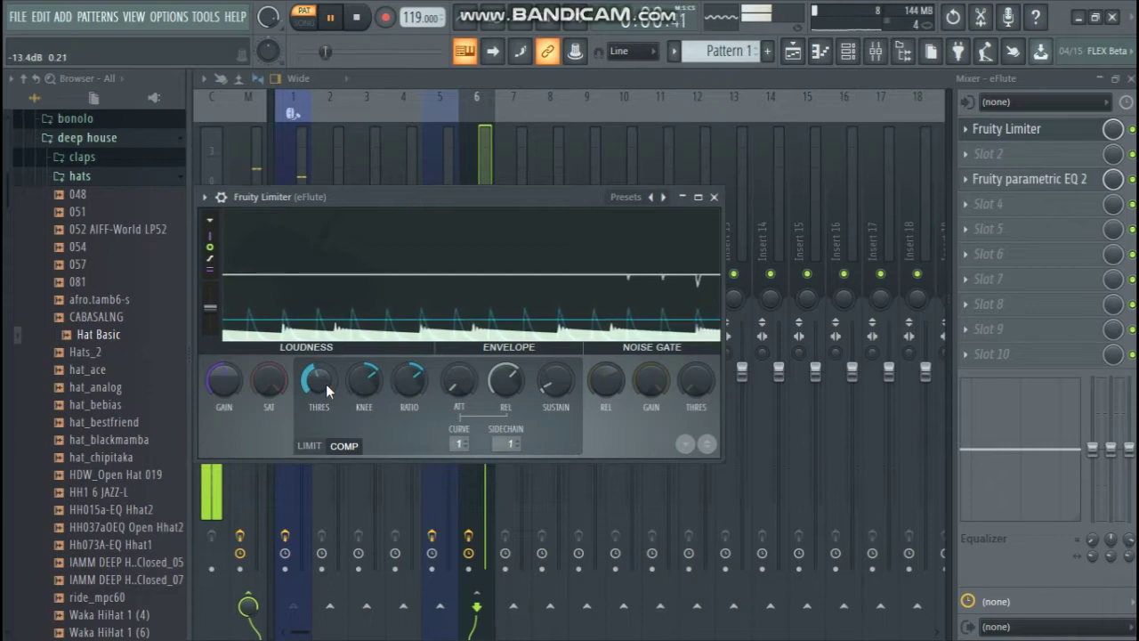
{"action": "scroll", "coordinate": [372, 385], "scroll_direction": "down", "scroll_amount": 1}
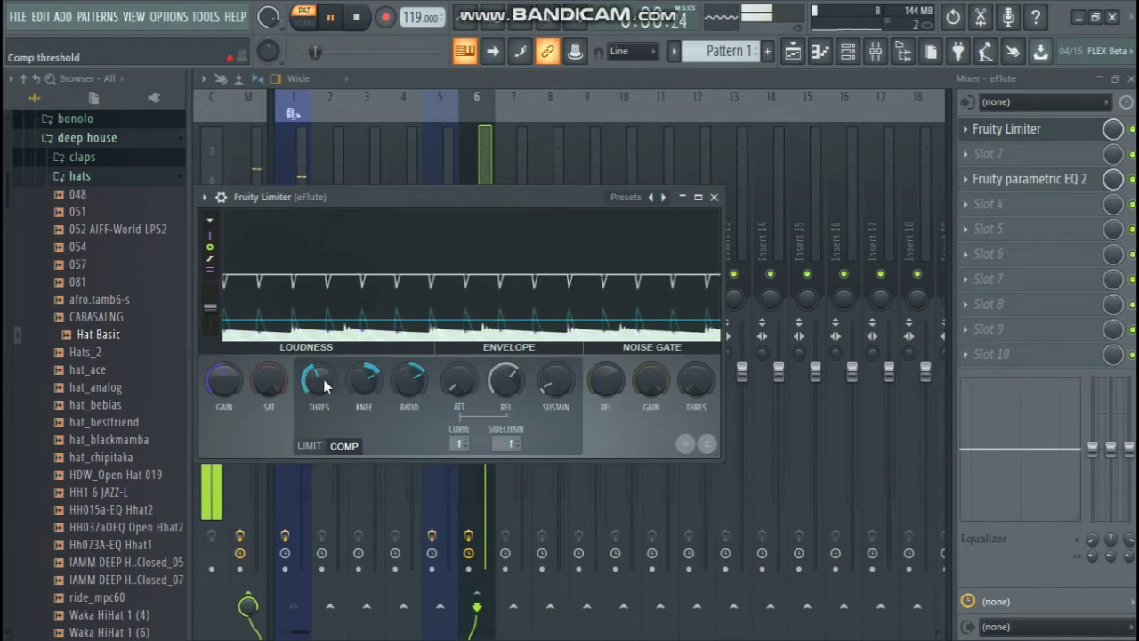
- Raise the ratio to about 5.3:1 and lower the threshold toward -40 dB
{"action": "left_click_drag", "start_coordinate": [323, 378], "coordinate": [323, 382]}
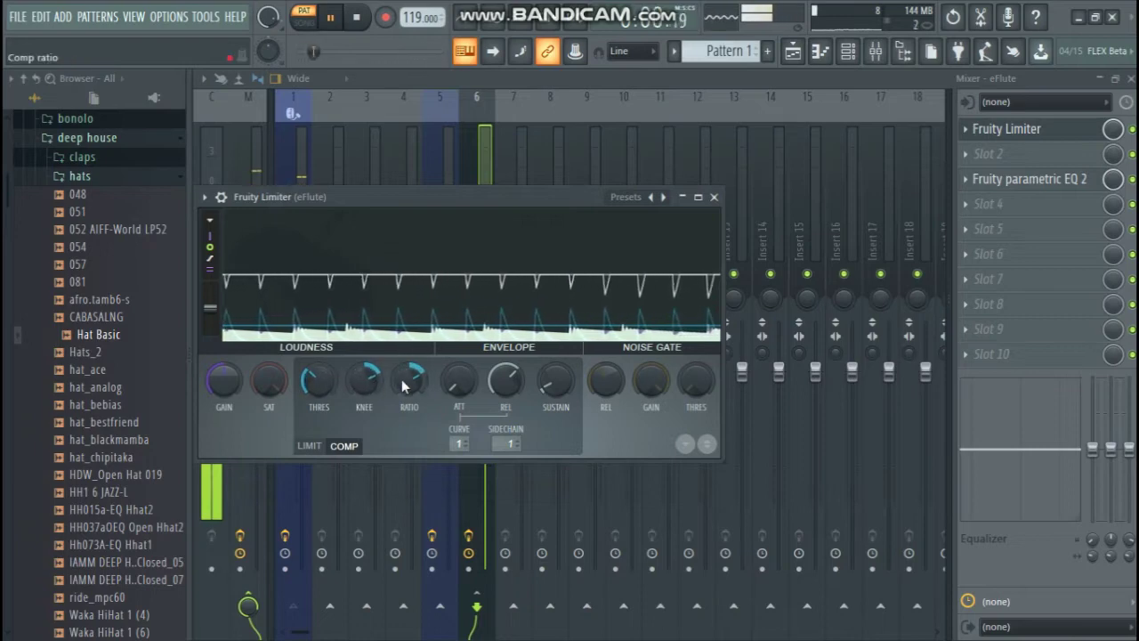
{"action": "left_click_drag", "start_coordinate": [397, 386], "coordinate": [394, 384]}
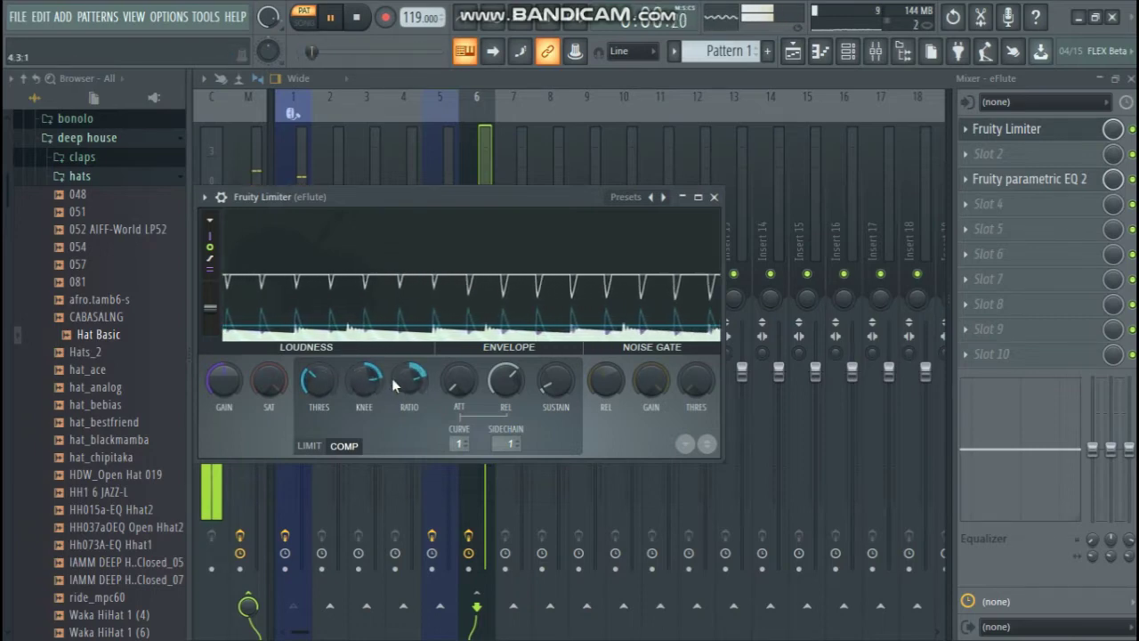
{"action": "left_click_drag", "start_coordinate": [322, 378], "coordinate": [321, 384]}
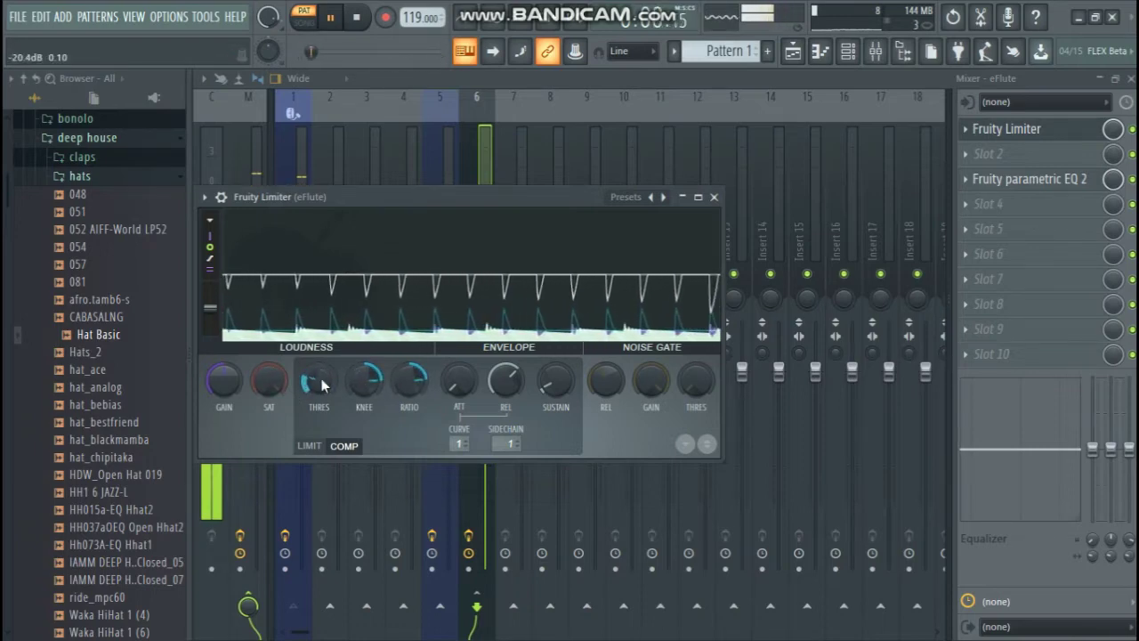
{"action": "scroll", "coordinate": [321, 385], "scroll_direction": "down", "scroll_amount": 3}
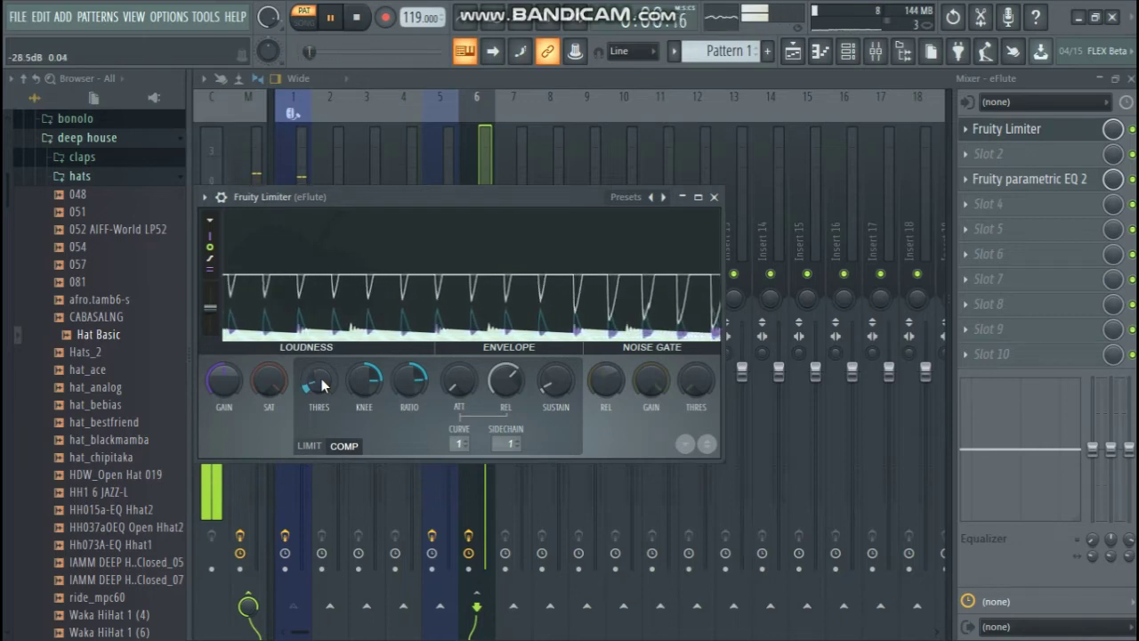
{"action": "scroll", "coordinate": [321, 384], "scroll_direction": "down", "scroll_amount": 5}
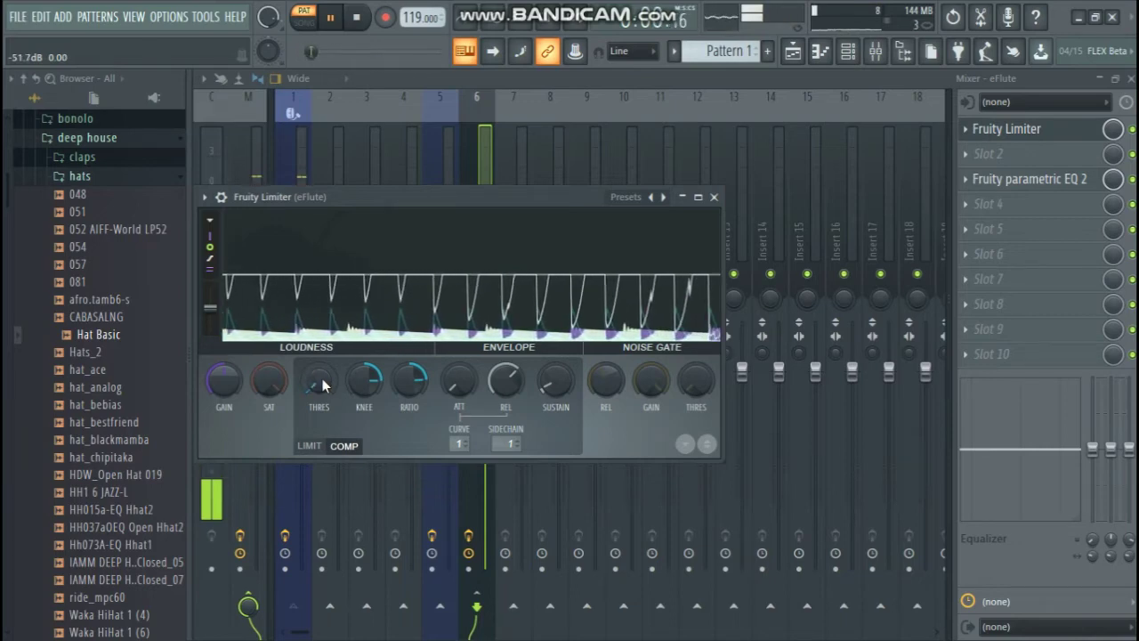
{"action": "scroll", "coordinate": [323, 385], "scroll_direction": "down", "scroll_amount": 2}
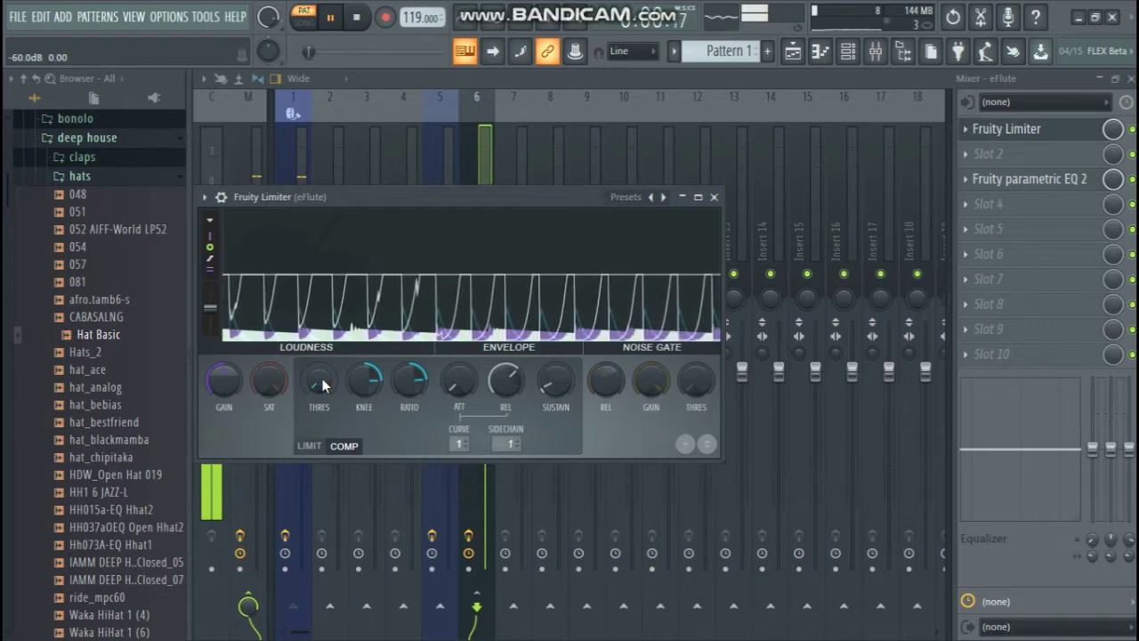
{"action": "scroll", "coordinate": [323, 384], "scroll_direction": "up", "scroll_amount": 4}
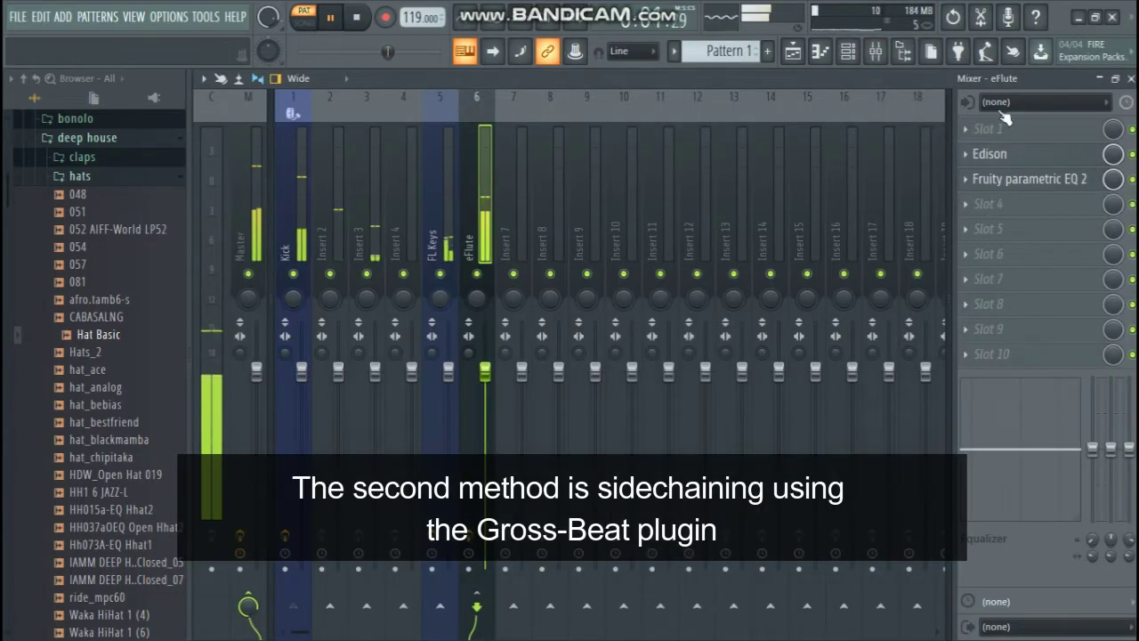
- Load Gross Beat into the eFlute insert's empty first slot
{"action": "left_click", "coordinate": [974, 133]}
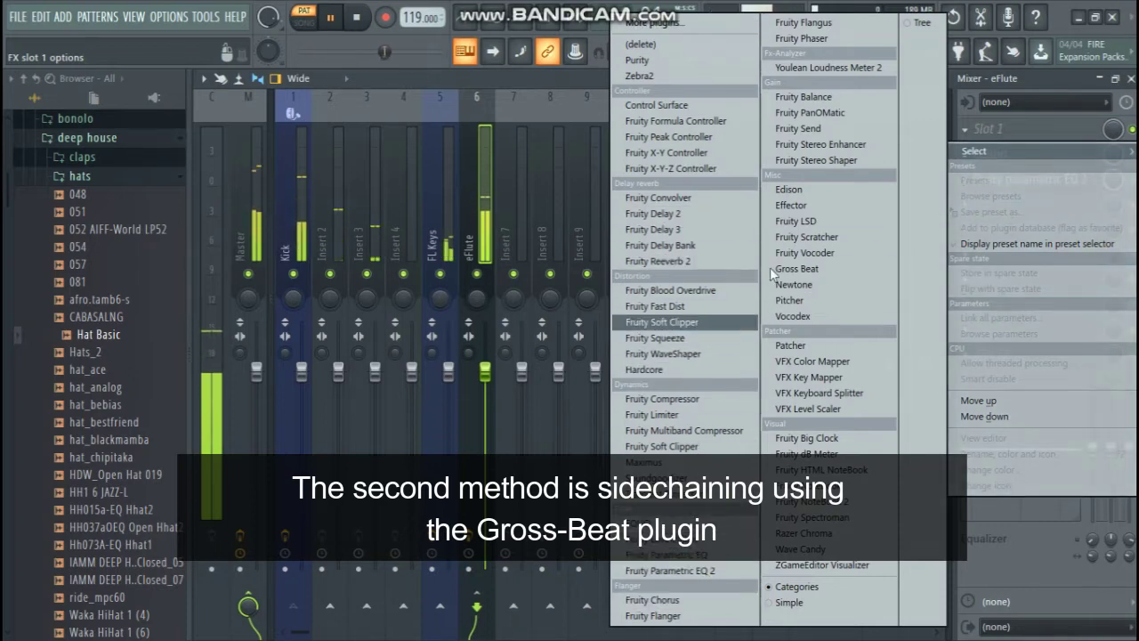
{"action": "left_click", "coordinate": [814, 269]}
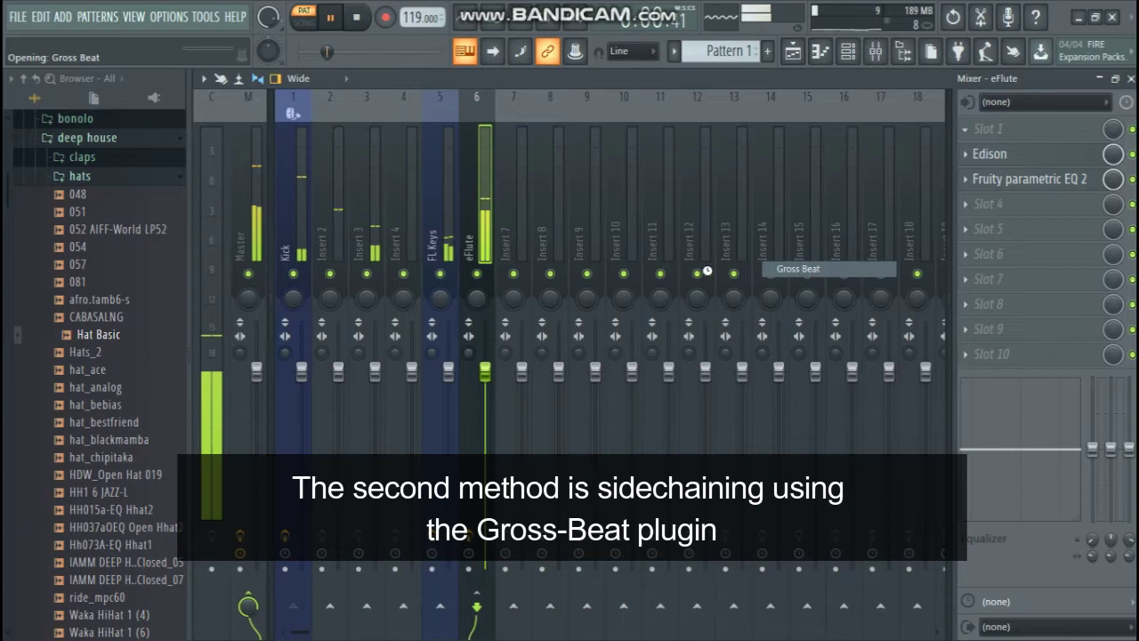
- Move the Gross Beat editor fully into view and stop song playback
{"action": "left_click_drag", "start_coordinate": [608, 191], "coordinate": [679, 190]}
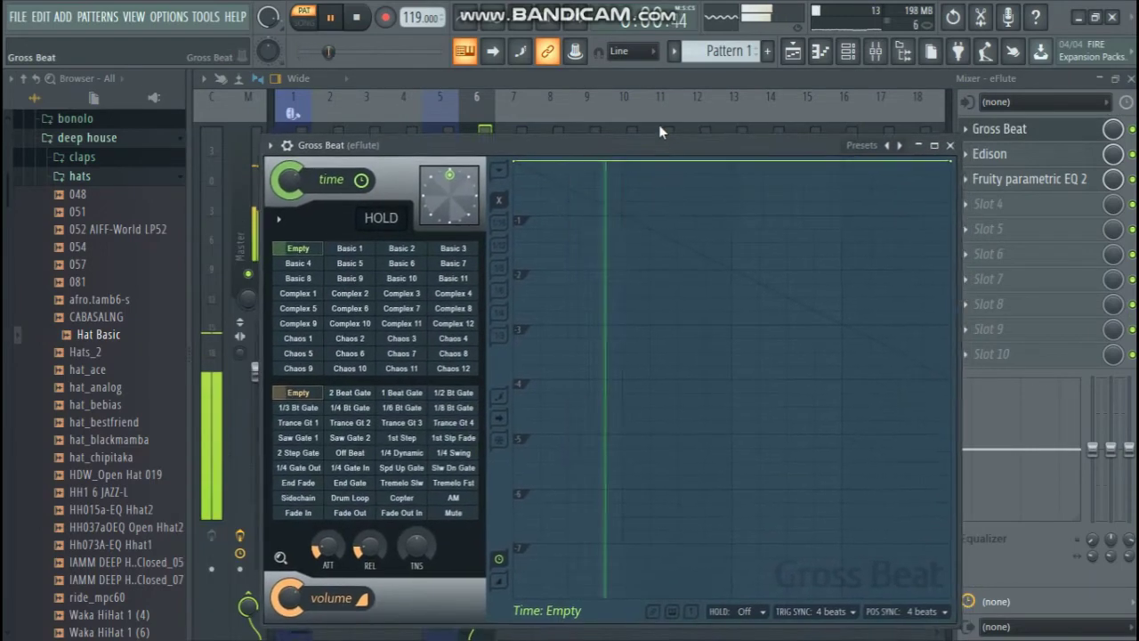
{"action": "left_click_drag", "start_coordinate": [659, 145], "coordinate": [588, 85]}
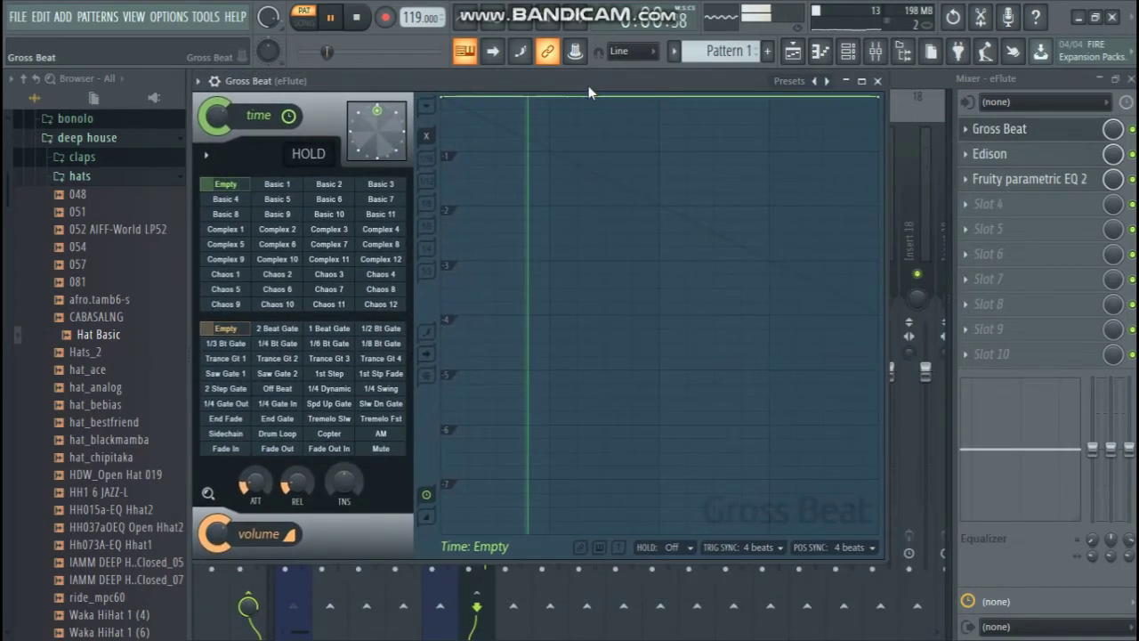
{"action": "key", "text": "space"}
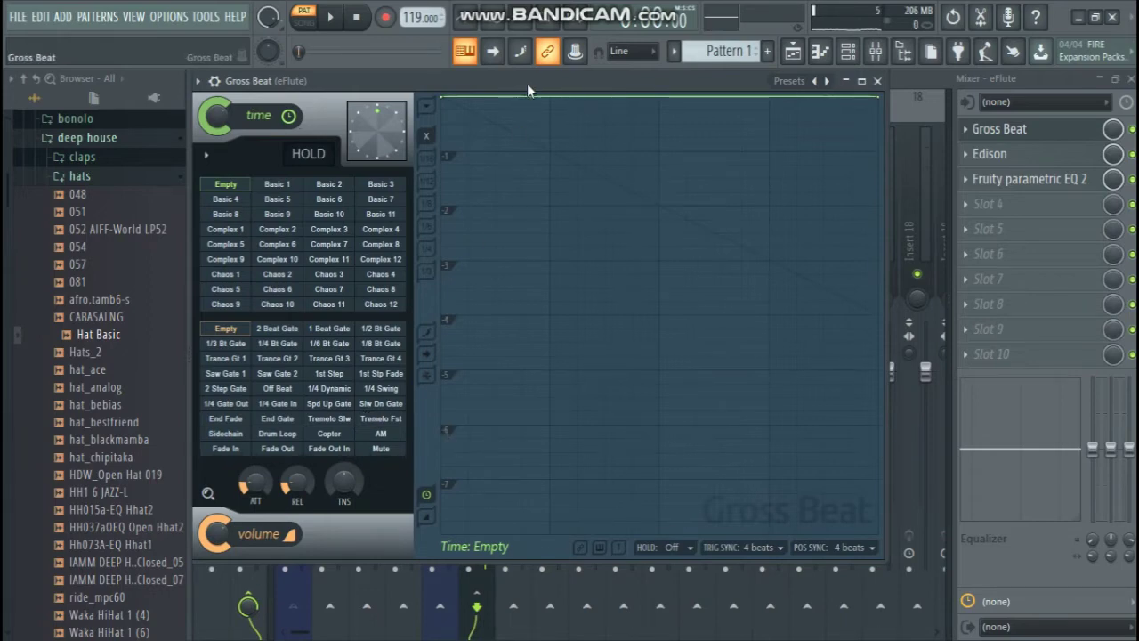
{"action": "left_click_drag", "start_coordinate": [527, 84], "coordinate": [529, 80]}
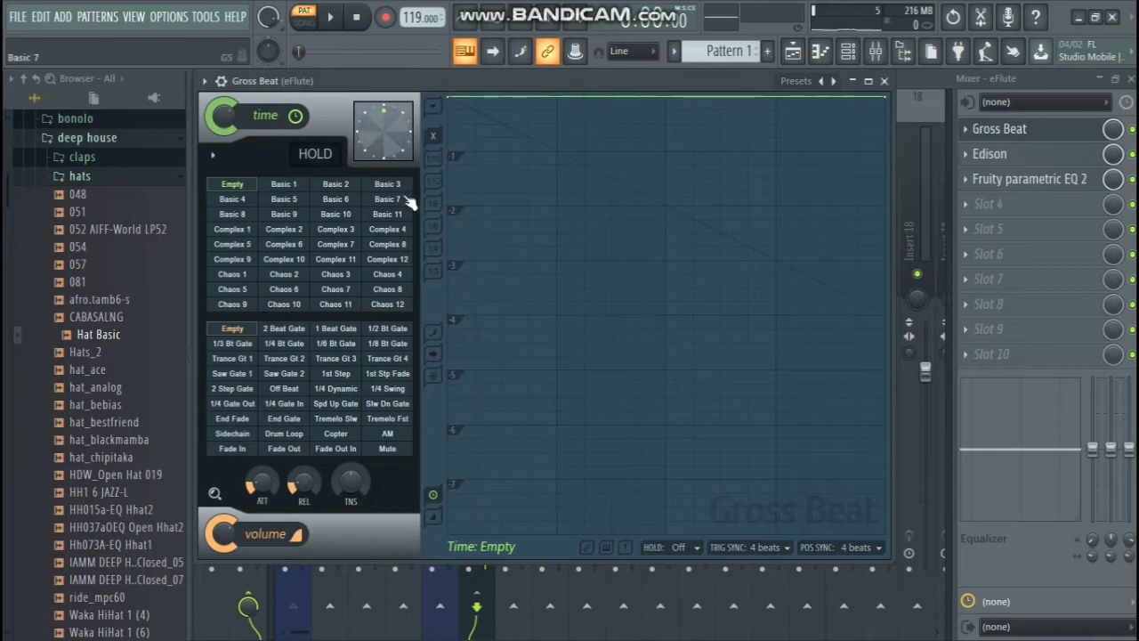
- Apply Gross Beat's Sidechain volume envelope preset and steepen its first ramp
{"action": "left_click", "coordinate": [244, 436]}
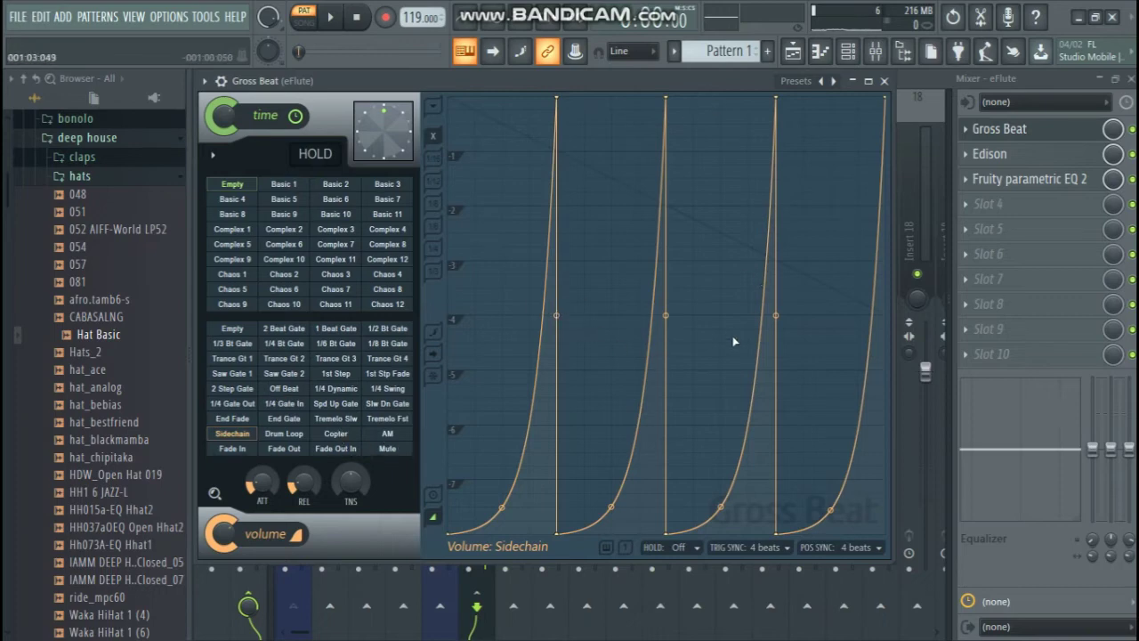
{"action": "left_click_drag", "start_coordinate": [509, 82], "coordinate": [572, 134]}
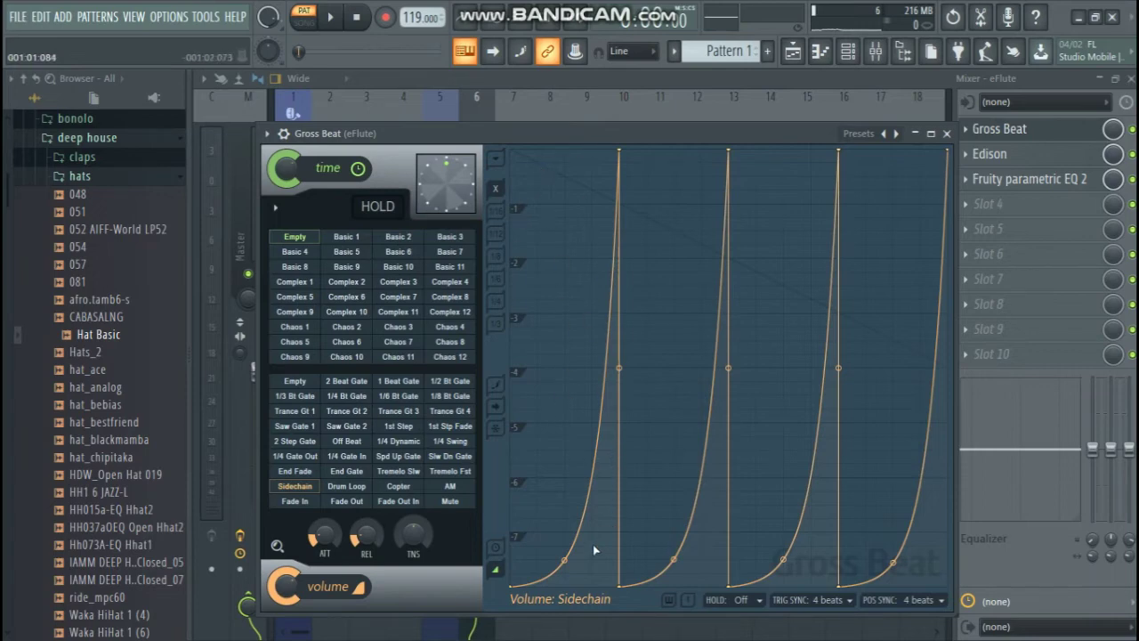
{"action": "left_click_drag", "start_coordinate": [564, 560], "coordinate": [564, 540]}
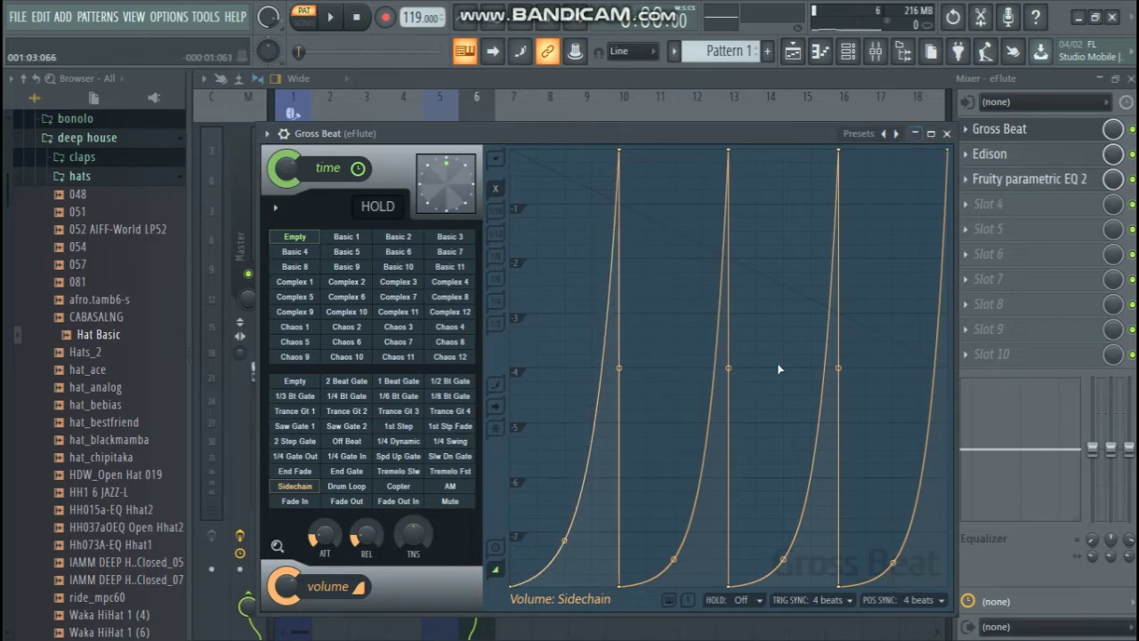
- Close Gross Beat, start playback to hear the sidechain, and reopen the eFlute's Gross Beat
{"action": "left_click", "coordinate": [946, 134]}
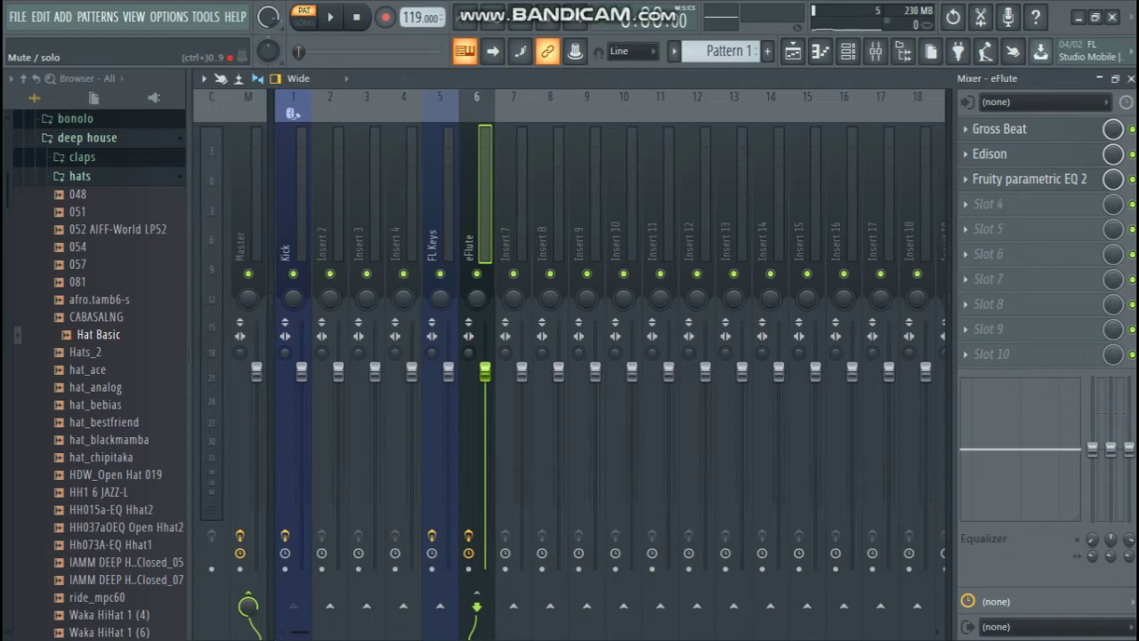
{"action": "key", "text": "space"}
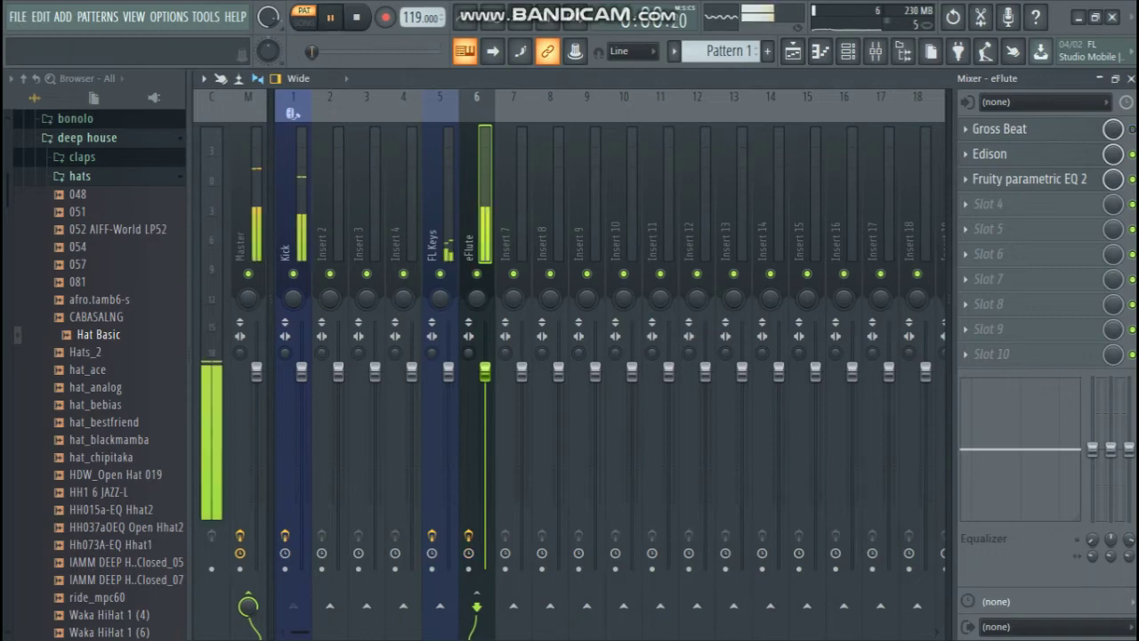
{"action": "left_click", "coordinate": [1131, 133]}
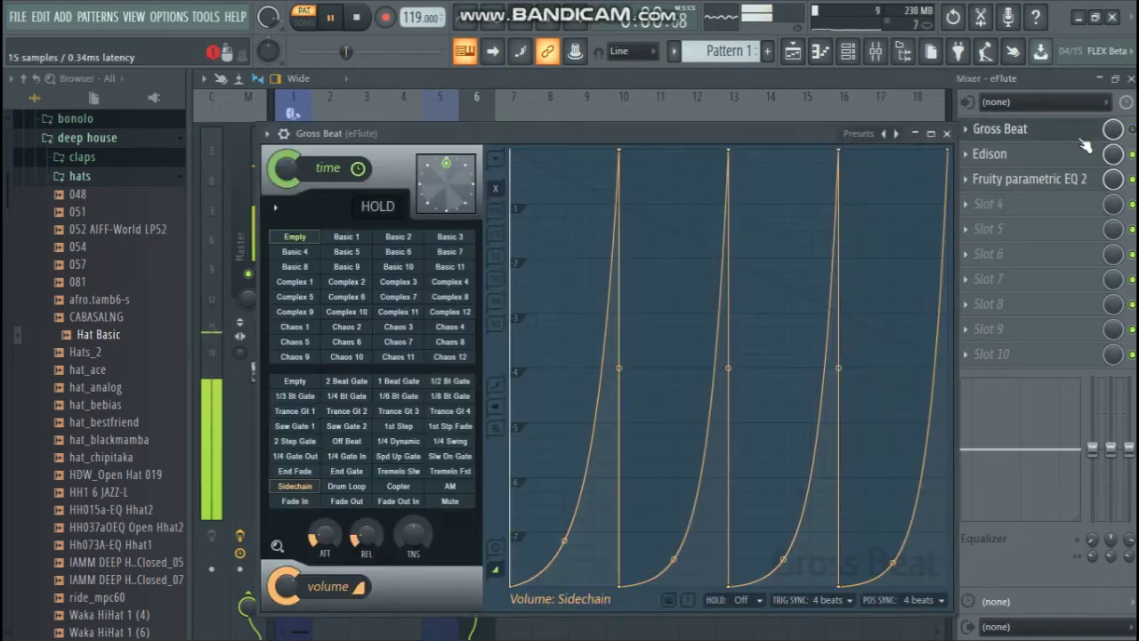
{"action": "left_click", "coordinate": [1132, 140]}
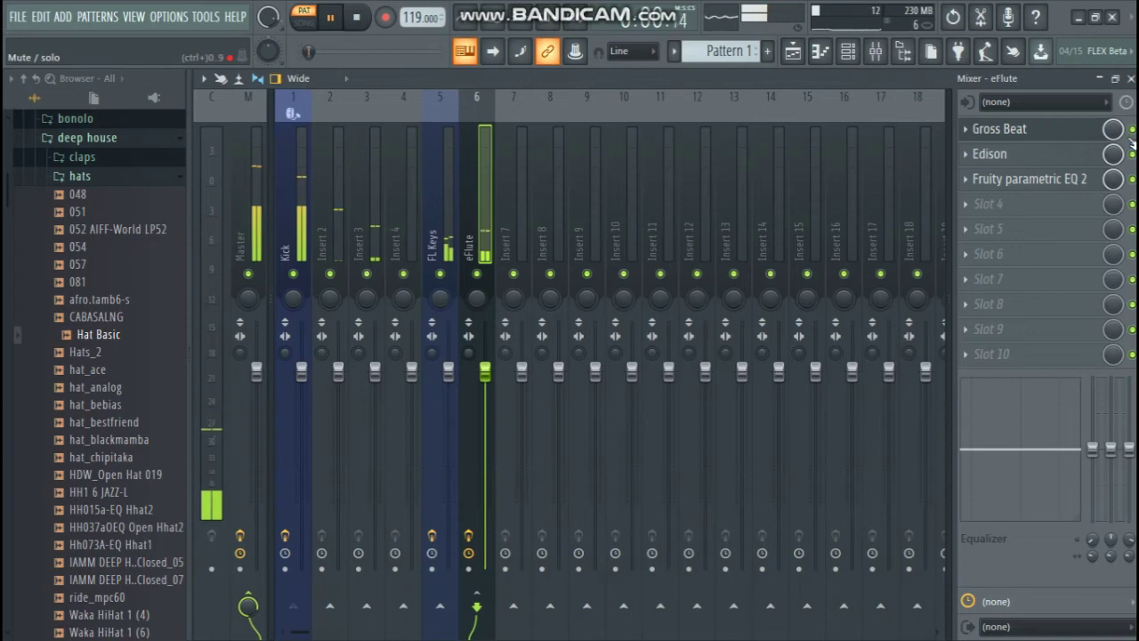
{"action": "left_click", "coordinate": [1006, 135]}
- Straighten the first three Sidechain ramps, bow the fourth upward, then fine-tune their slight bends
{"action": "left_click_drag", "start_coordinate": [796, 132], "coordinate": [755, 123]}
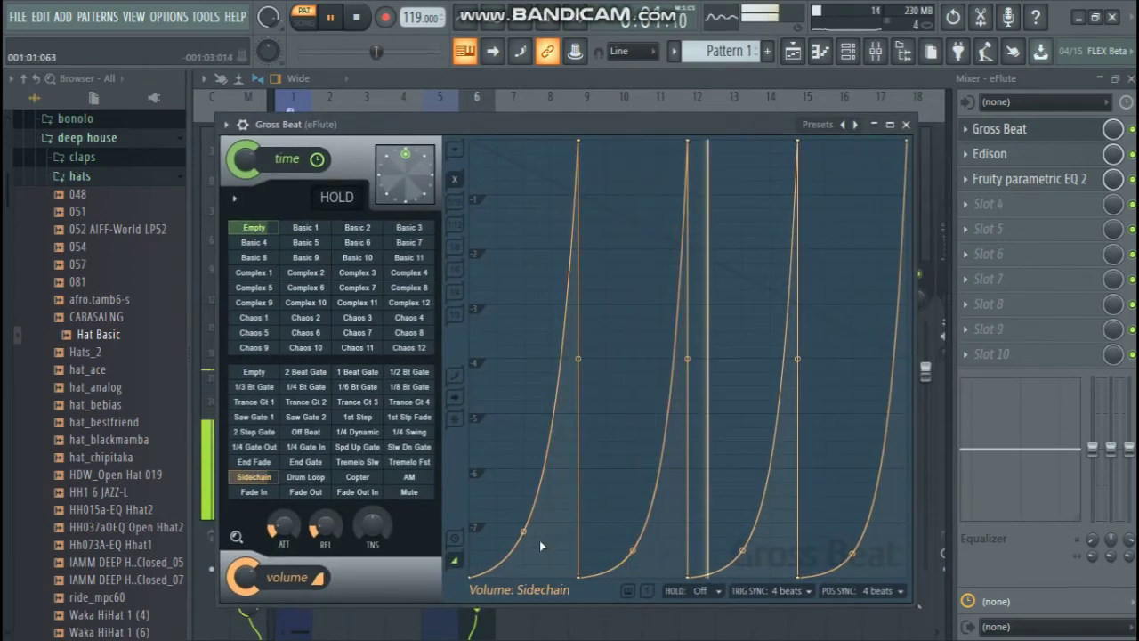
{"action": "left_click_drag", "start_coordinate": [525, 532], "coordinate": [526, 374]}
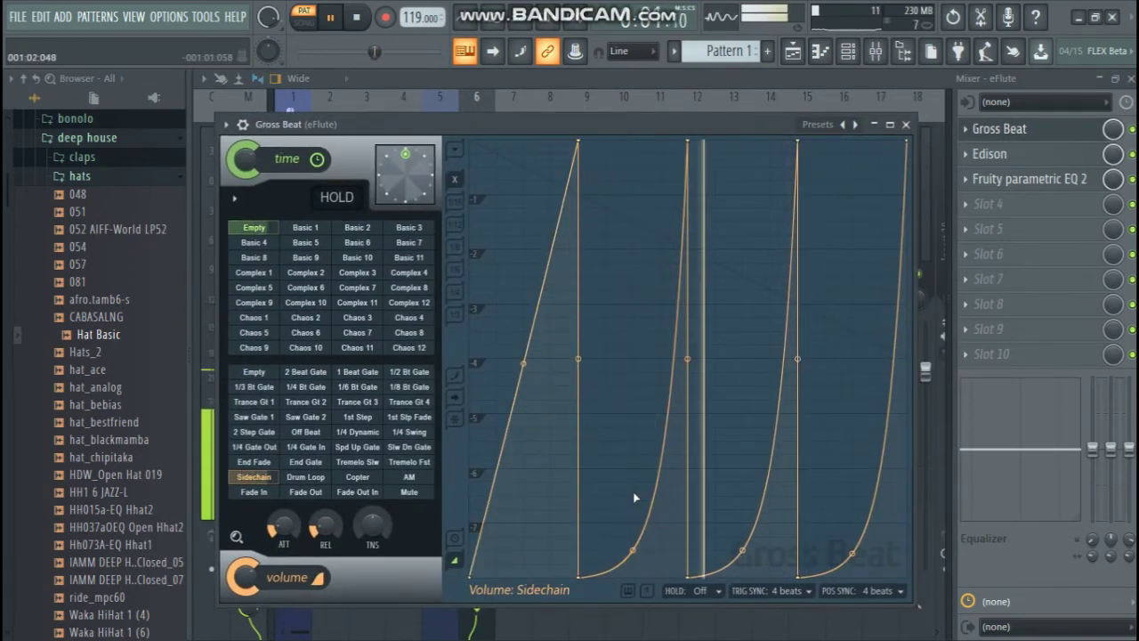
{"action": "left_click_drag", "start_coordinate": [639, 554], "coordinate": [639, 372]}
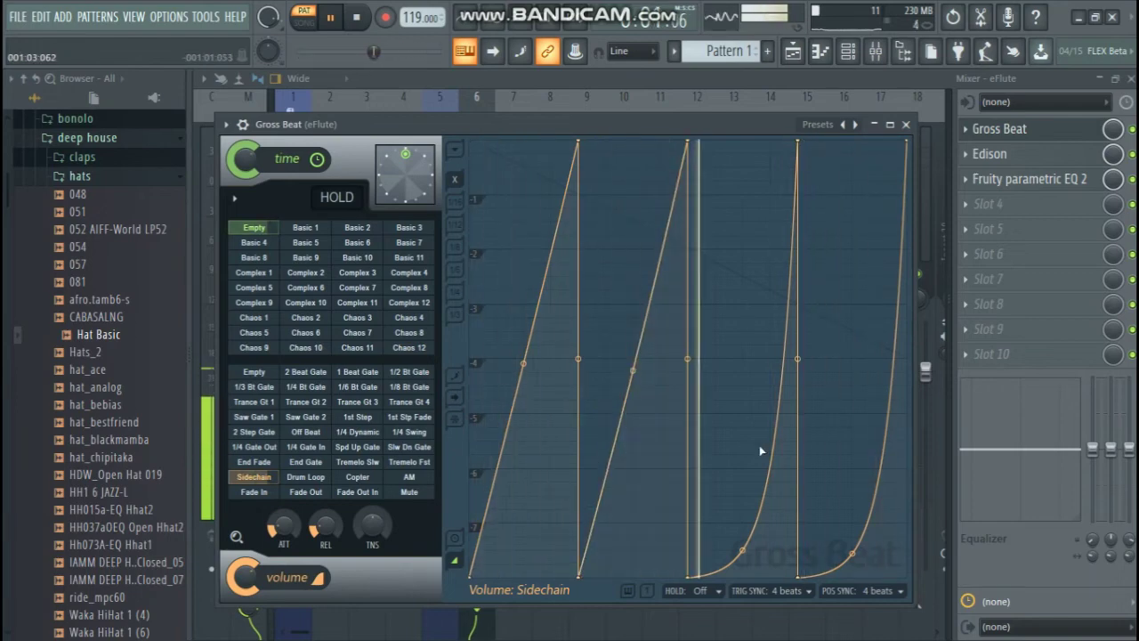
{"action": "left_click_drag", "start_coordinate": [751, 557], "coordinate": [751, 336]}
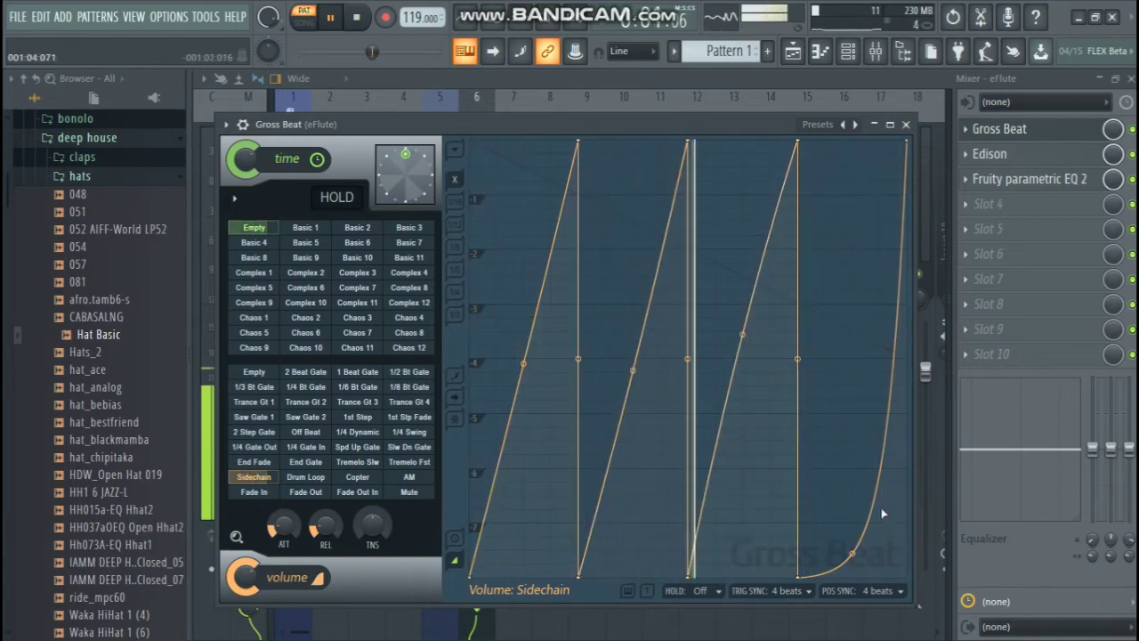
{"action": "left_click_drag", "start_coordinate": [853, 554], "coordinate": [853, 285]}
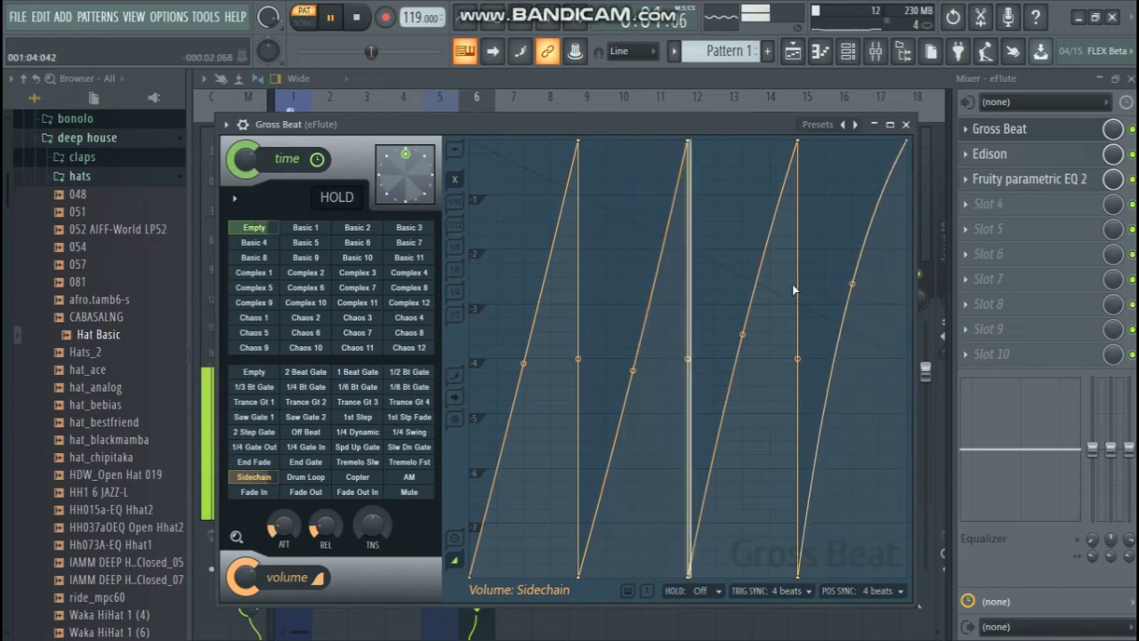
{"action": "left_click_drag", "start_coordinate": [746, 351], "coordinate": [746, 332]}
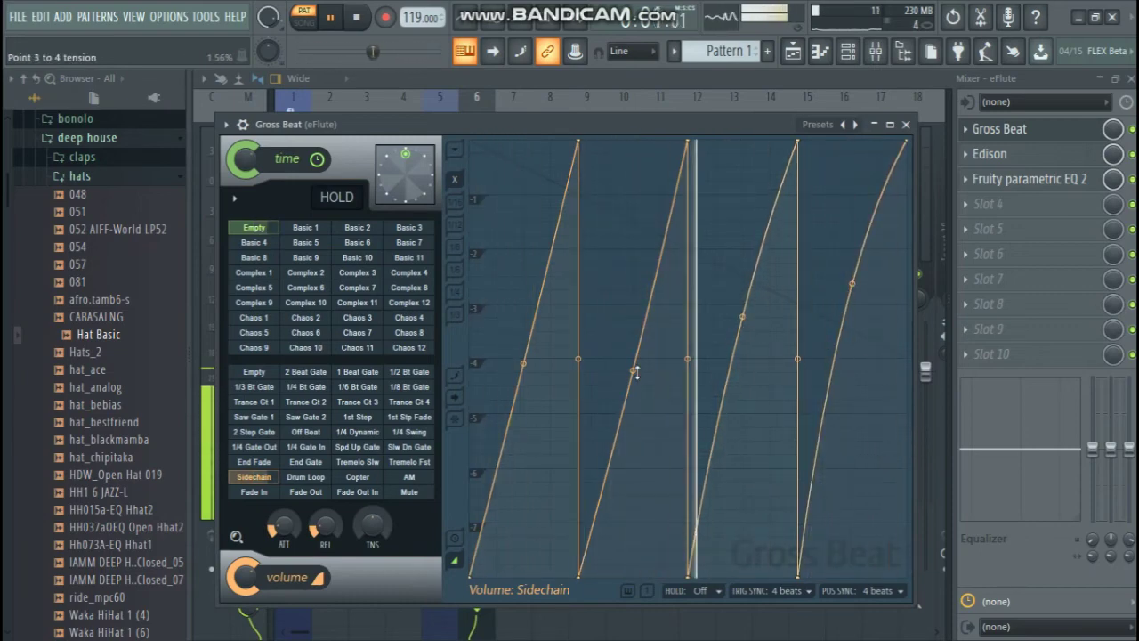
{"action": "left_click_drag", "start_coordinate": [633, 374], "coordinate": [633, 359]}
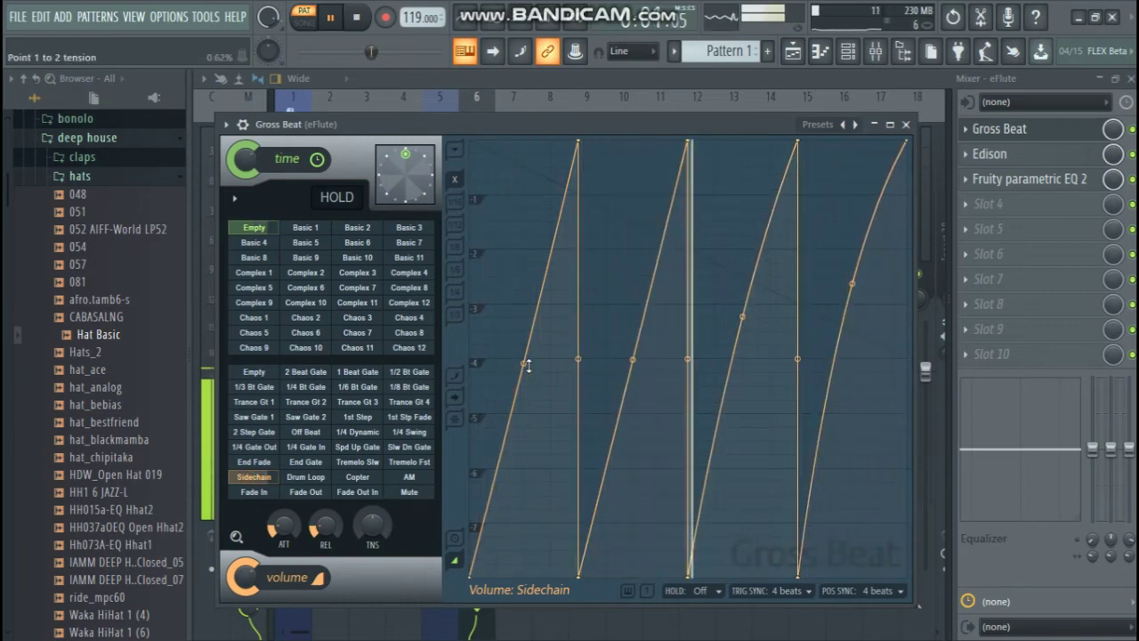
{"action": "left_click_drag", "start_coordinate": [523, 359], "coordinate": [523, 334]}
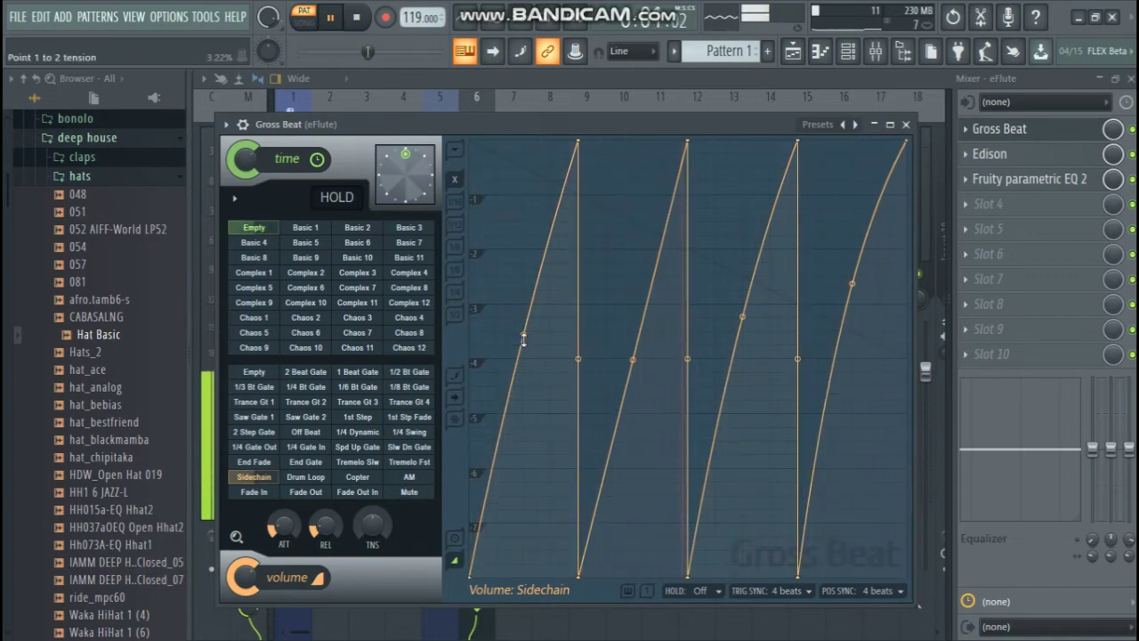
- After trying sharp exponential curves, leave ramps one, two and four near-straight and bow ramp three upward
{"action": "left_click_drag", "start_coordinate": [523, 336], "coordinate": [541, 481]}
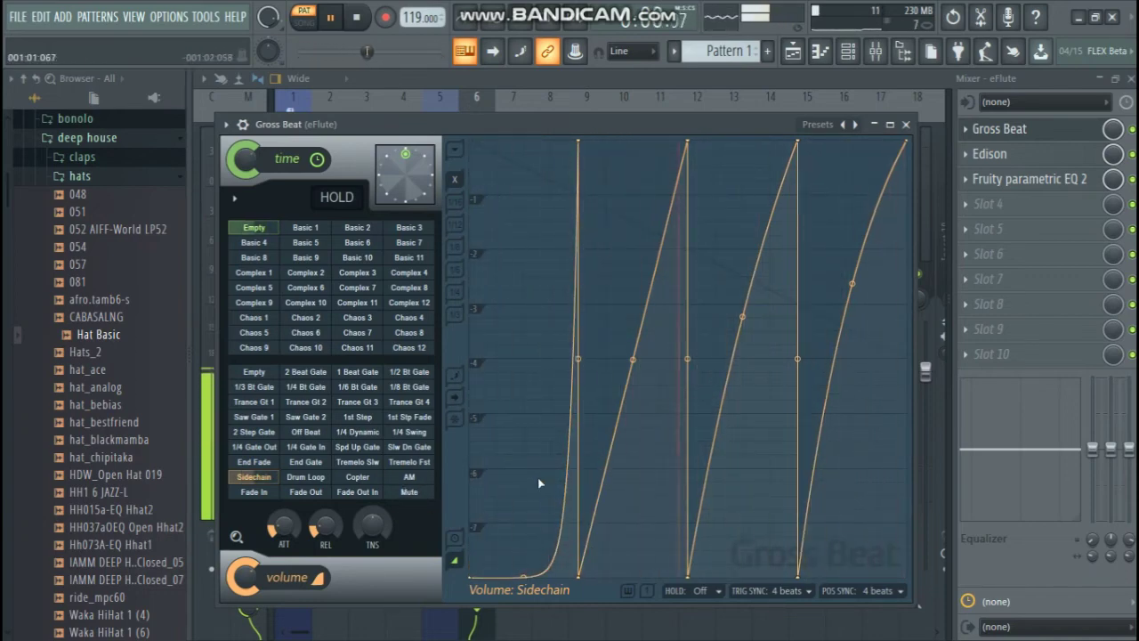
{"action": "left_click_drag", "start_coordinate": [534, 581], "coordinate": [529, 545]}
{"action": "left_click_drag", "start_coordinate": [633, 360], "coordinate": [632, 559]}
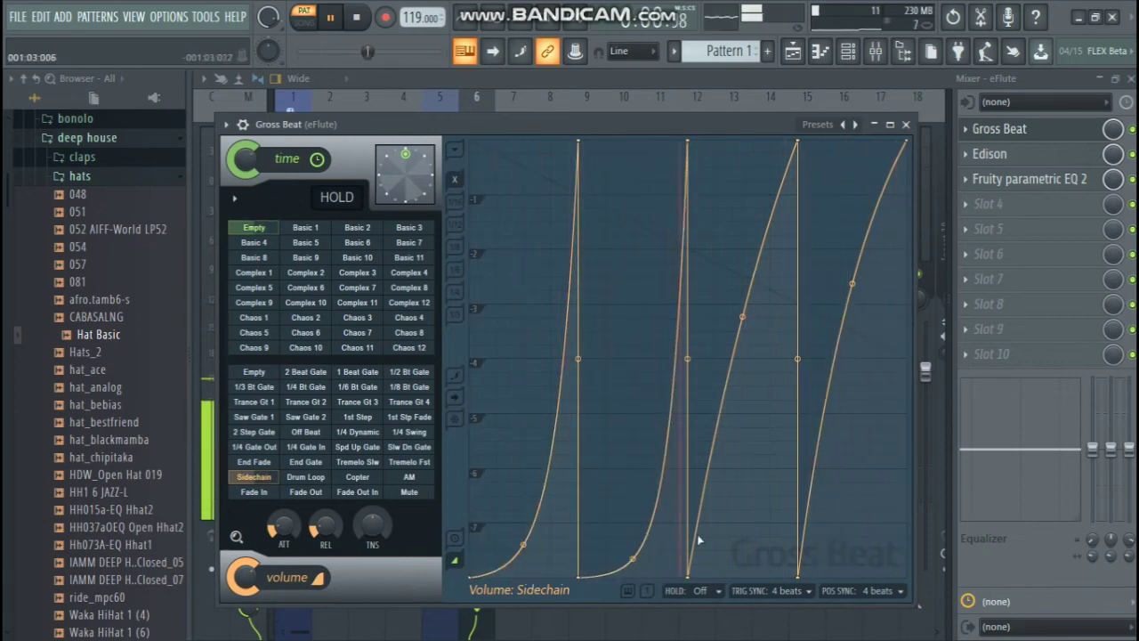
{"action": "left_click_drag", "start_coordinate": [742, 316], "coordinate": [784, 541]}
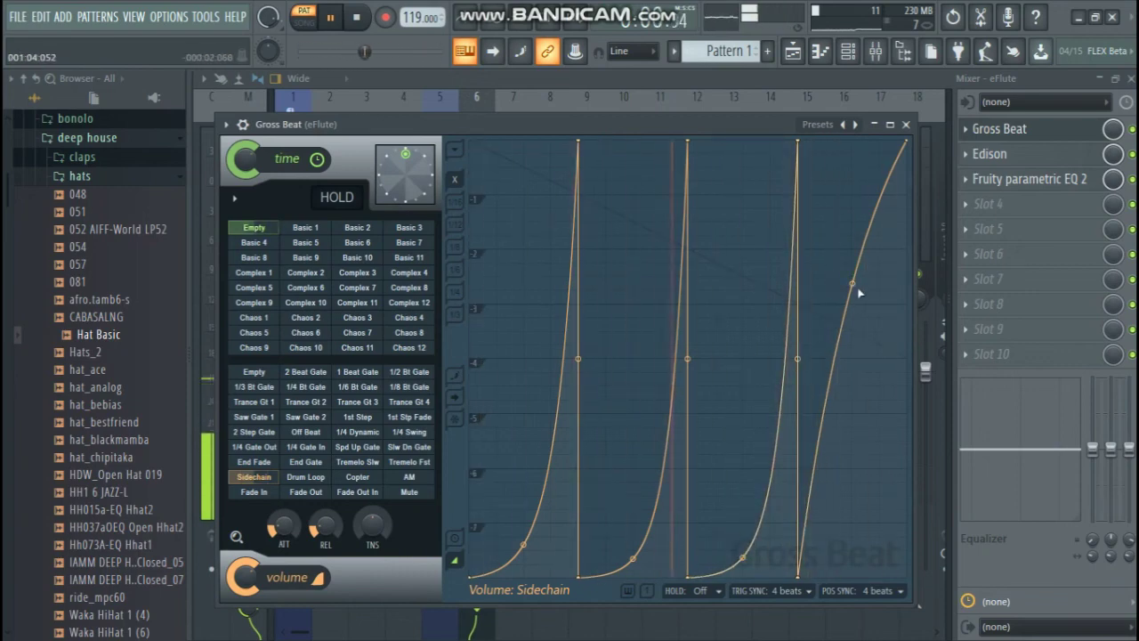
{"action": "left_click_drag", "start_coordinate": [852, 283], "coordinate": [851, 321]}
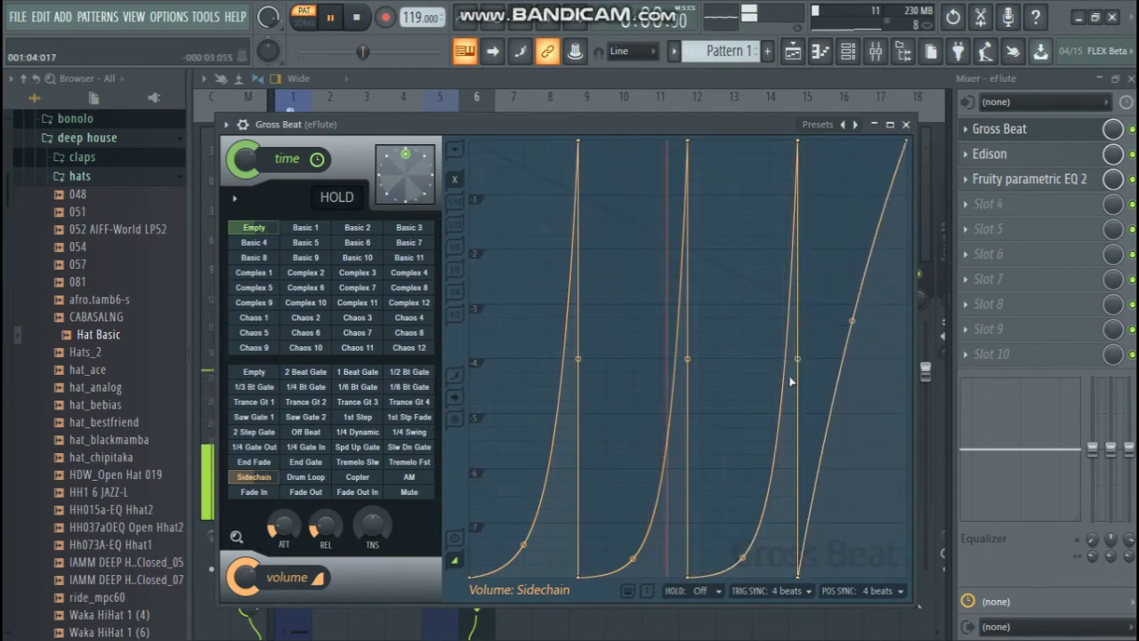
{"action": "left_click_drag", "start_coordinate": [747, 554], "coordinate": [717, 289]}
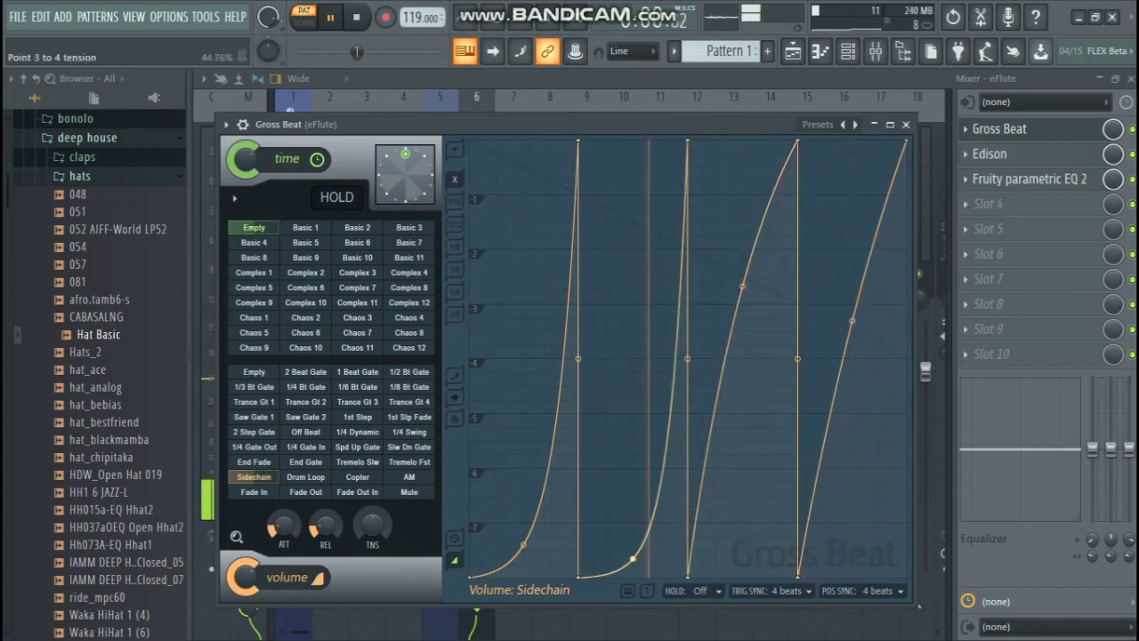
{"action": "left_click_drag", "start_coordinate": [632, 558], "coordinate": [632, 335]}
{"action": "left_click_drag", "start_coordinate": [523, 544], "coordinate": [523, 396]}
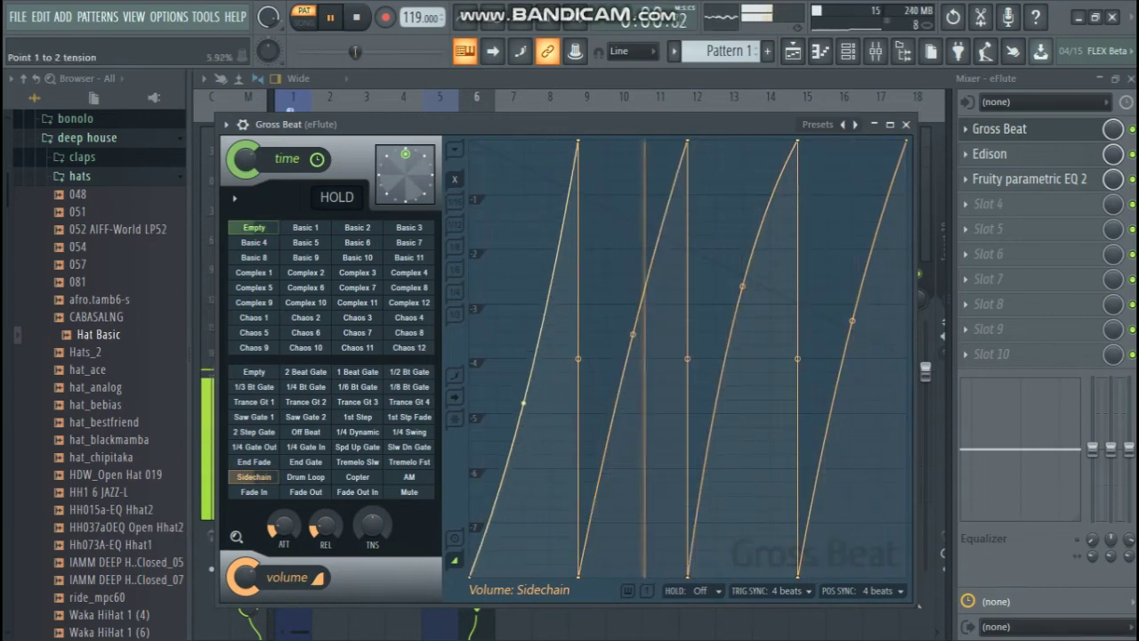
{"action": "left_click", "coordinate": [1015, 130]}
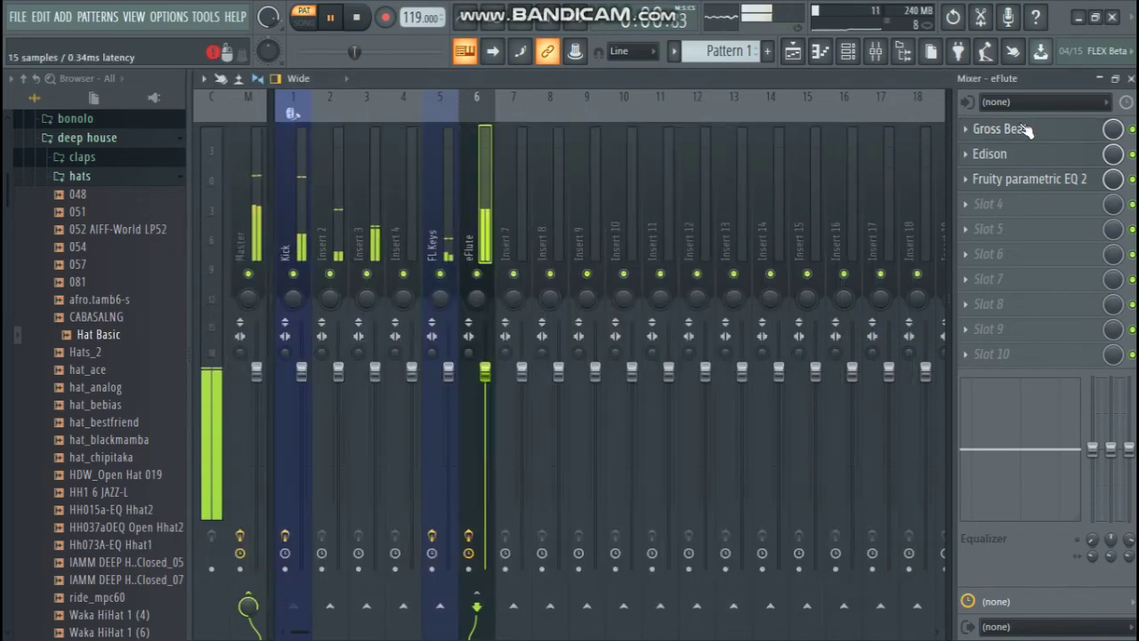
{"action": "left_click", "coordinate": [1020, 131]}
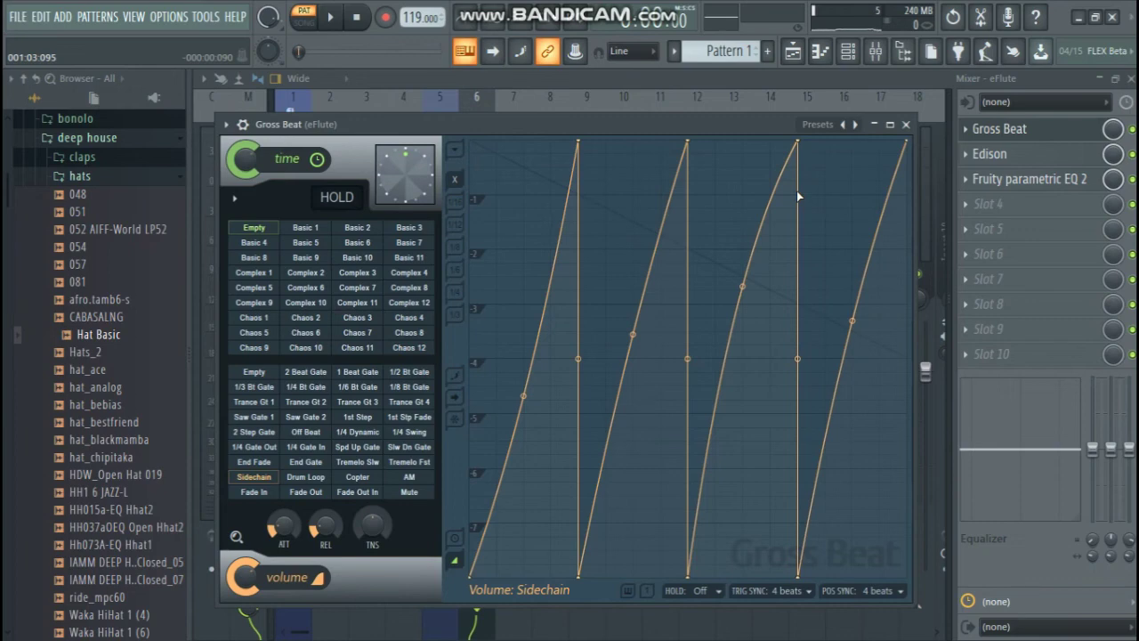
{"action": "left_click", "coordinate": [906, 124]}
{"action": "left_click", "coordinate": [995, 129]}
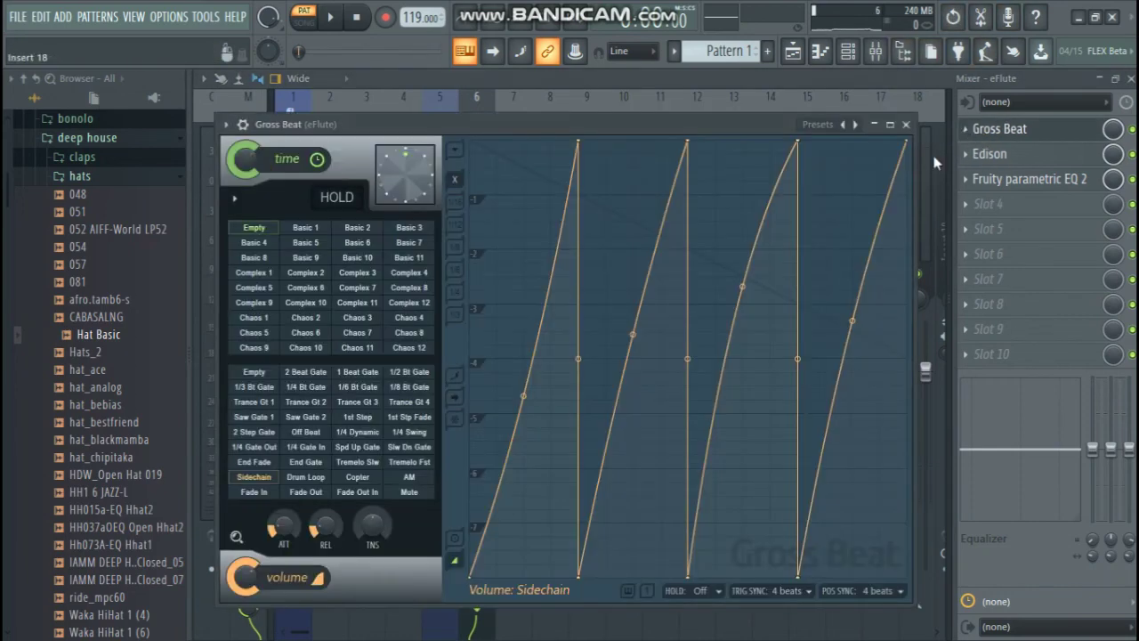
{"action": "left_click", "coordinate": [1000, 129]}
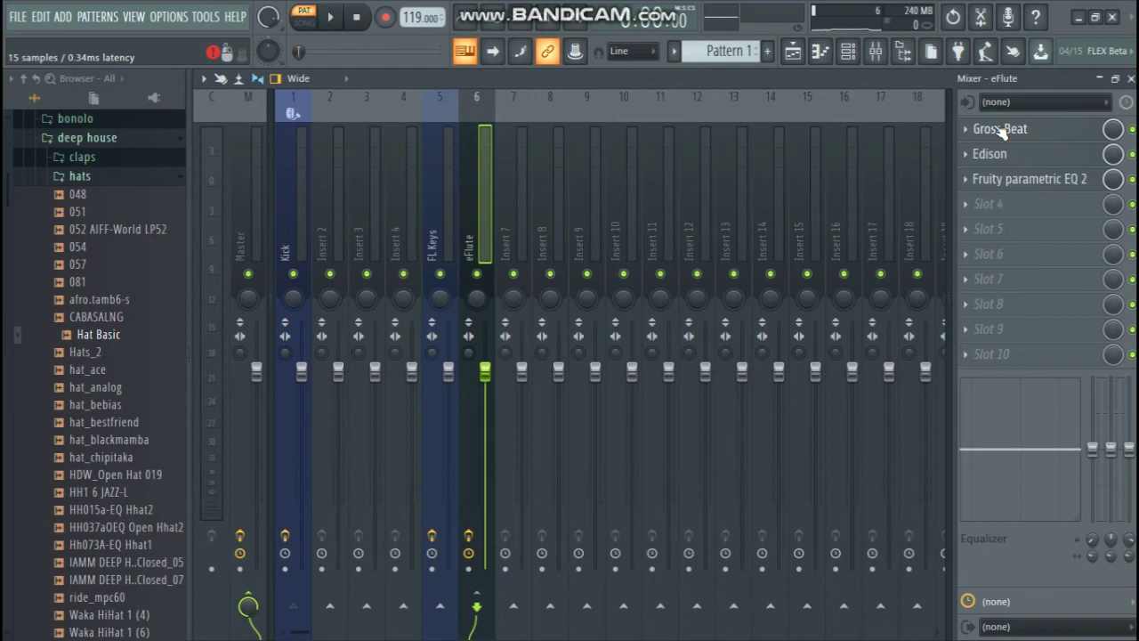